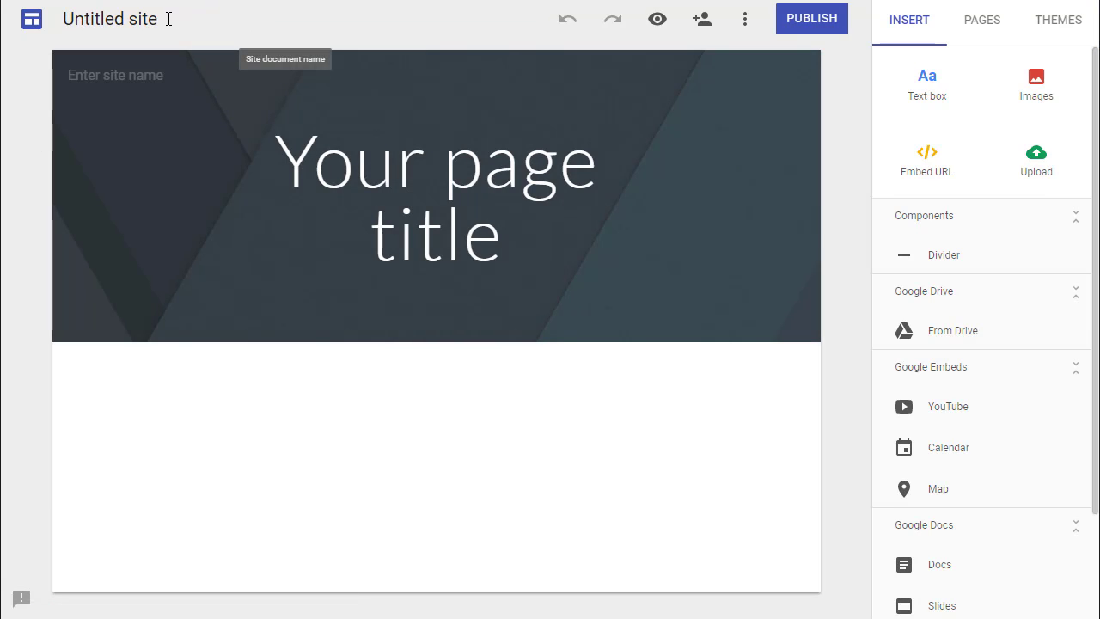
- Rename the site document with the site owner's full name followed by "Profile 2"
{"action": "left_click", "coordinate": [169, 19]}
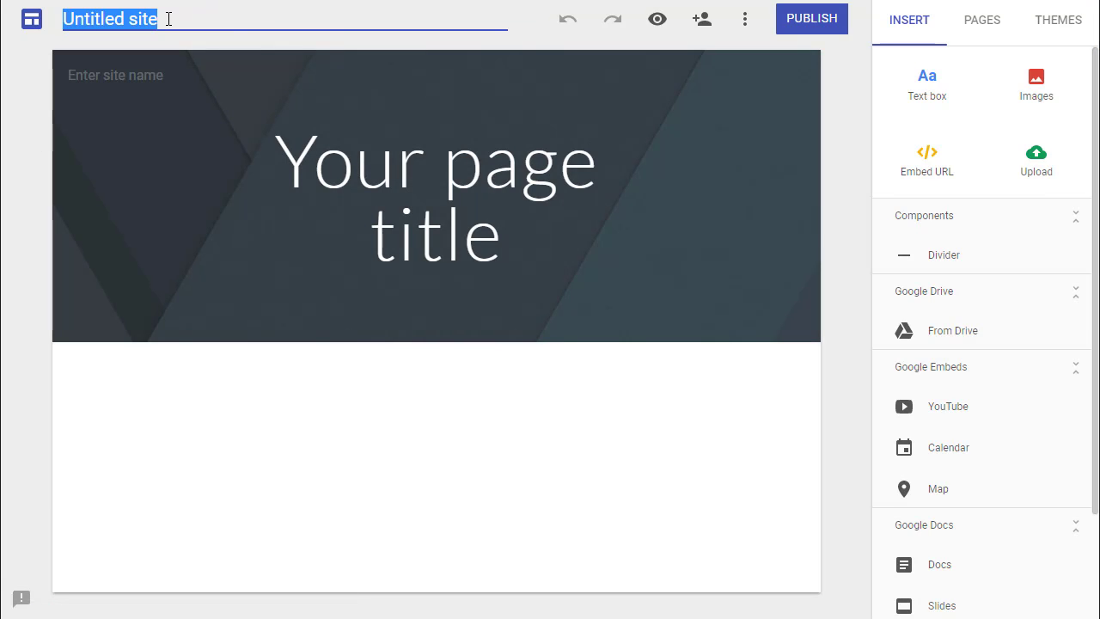
{"action": "type", "text": "Rus"}
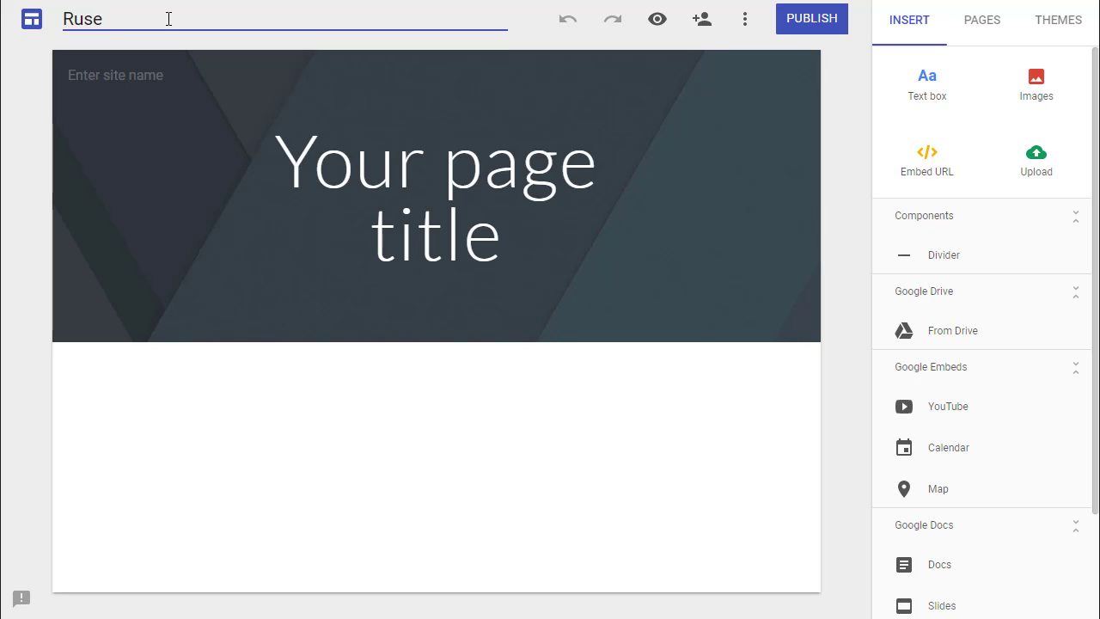
{"action": "type", "text": "sell Stannard Profile 2"}
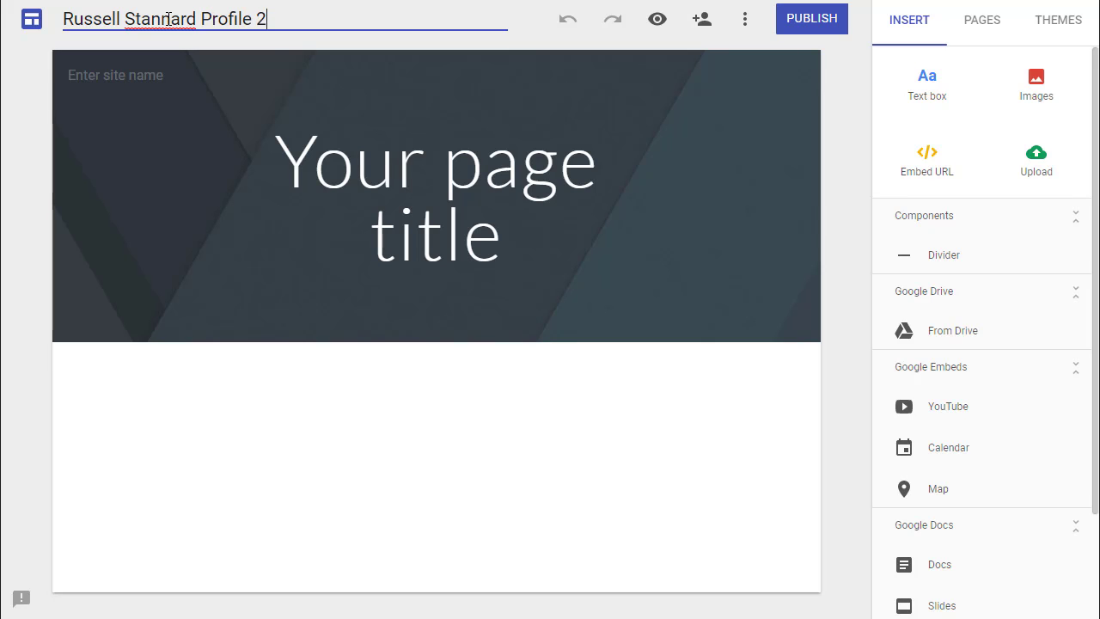
{"action": "left_click", "coordinate": [582, 220]}
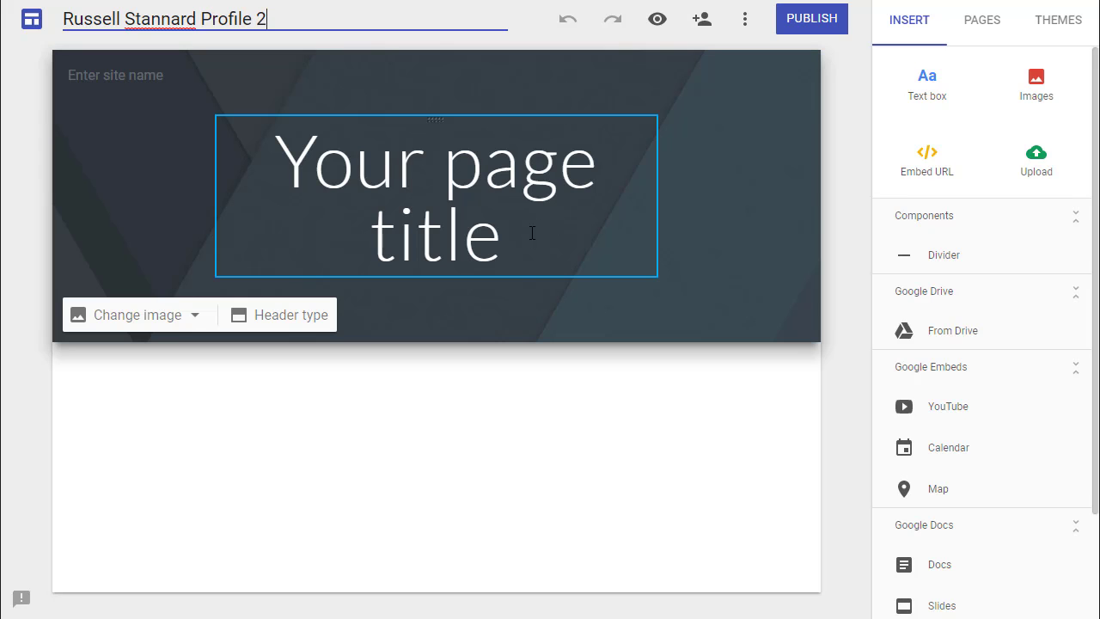
- Replace the placeholder page title in the header with the owner's full name followed by "Profile"
{"action": "left_click", "coordinate": [532, 233]}
{"action": "type", "text": "Rsse"}
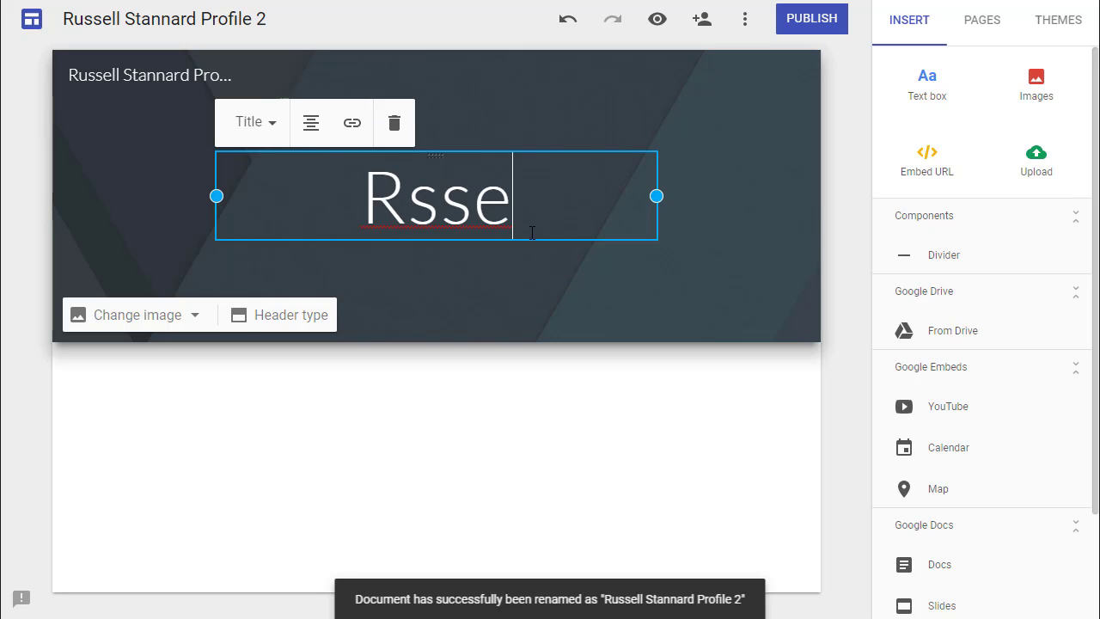
{"action": "key", "text": "BackSpace"}
{"action": "key", "text": "BackSpace"}
{"action": "key", "text": "BackSpace"}
{"action": "type", "text": "s"}
{"action": "key", "text": "BackSpace"}
{"action": "type", "text": "usse"}
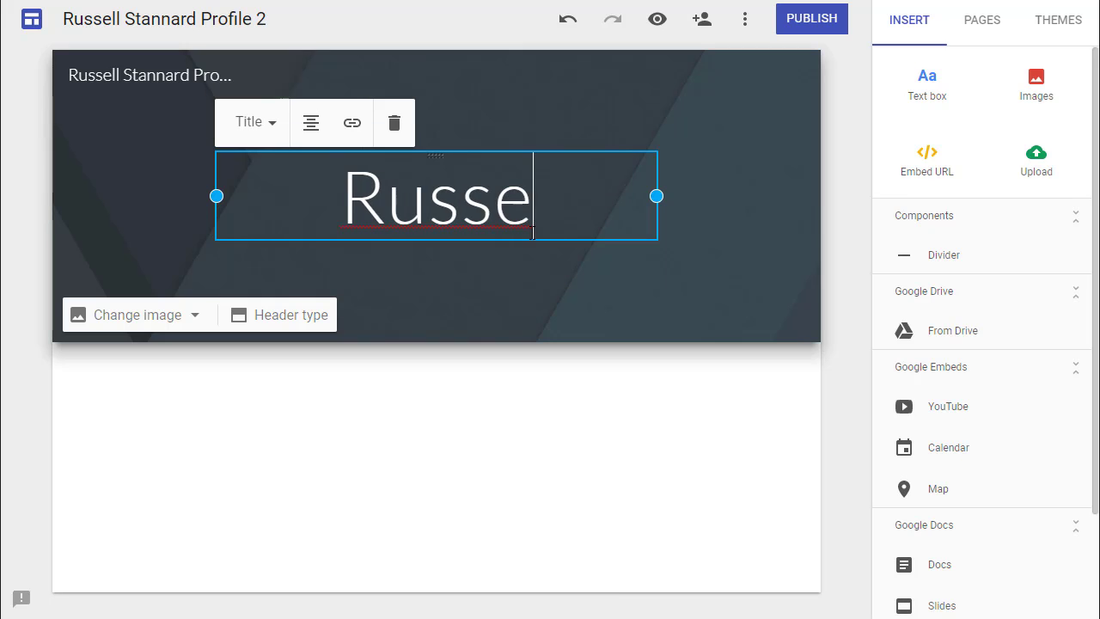
{"action": "type", "text": "ll Stannrd"}
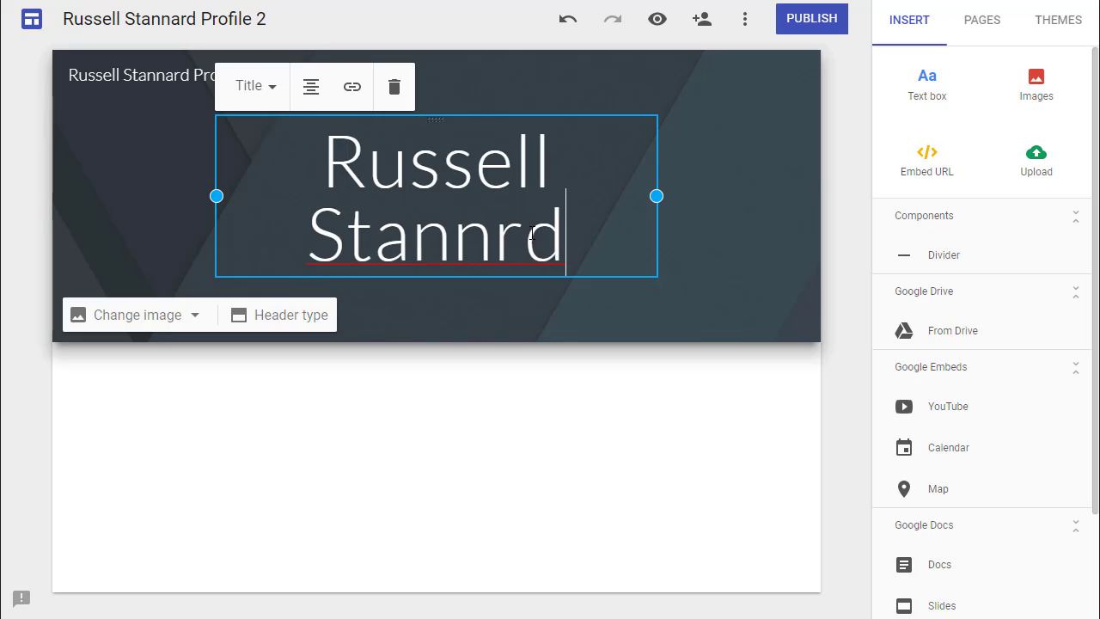
{"action": "key", "text": "BackSpace"}
{"action": "type", "text": "ar"}
{"action": "key", "text": "BackSpace"}
{"action": "key", "text": "BackSpace"}
{"action": "key", "text": "BackSpace"}
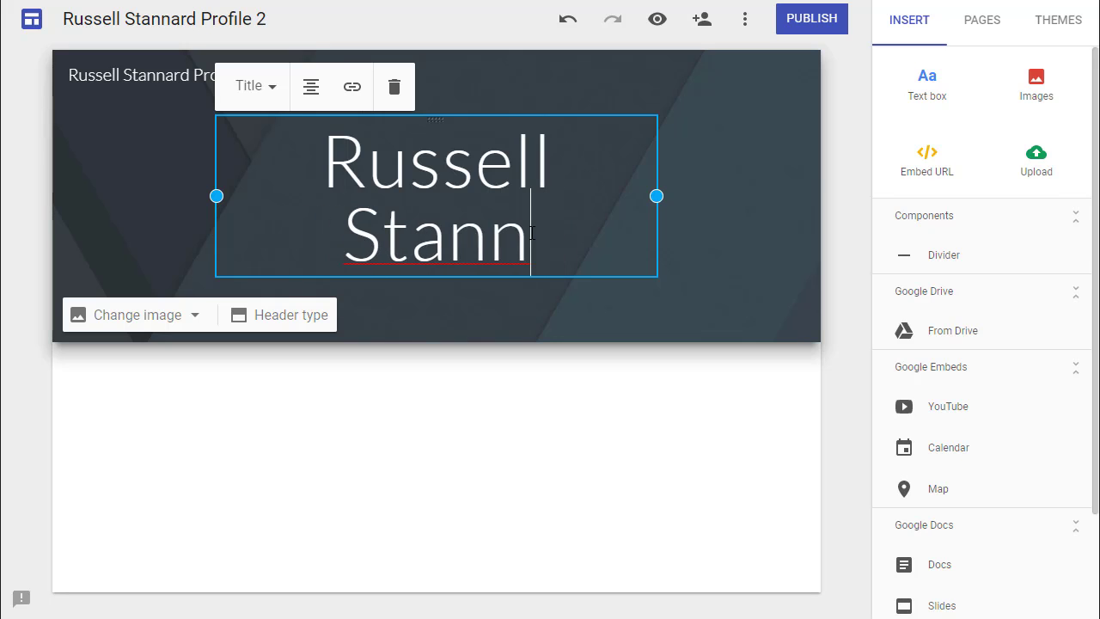
{"action": "type", "text": "ard Profile"}
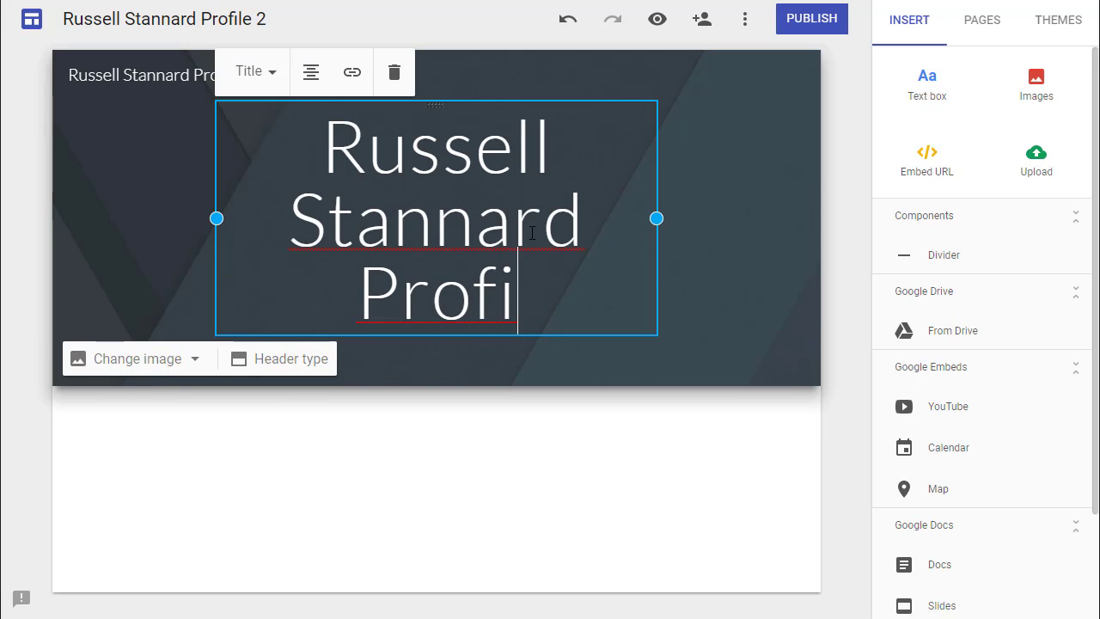
{"action": "left_click", "coordinate": [434, 472]}
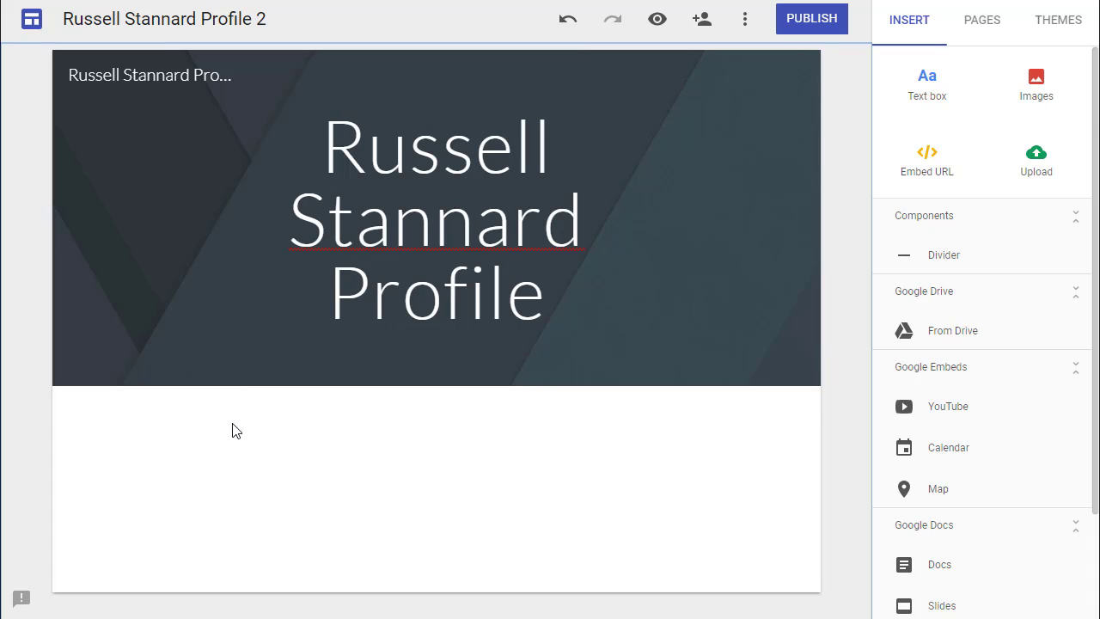
- Add a text box below the header and paste in the opening biography paragraph copied from the owner's WordPress website
{"action": "left_click", "coordinate": [925, 87]}
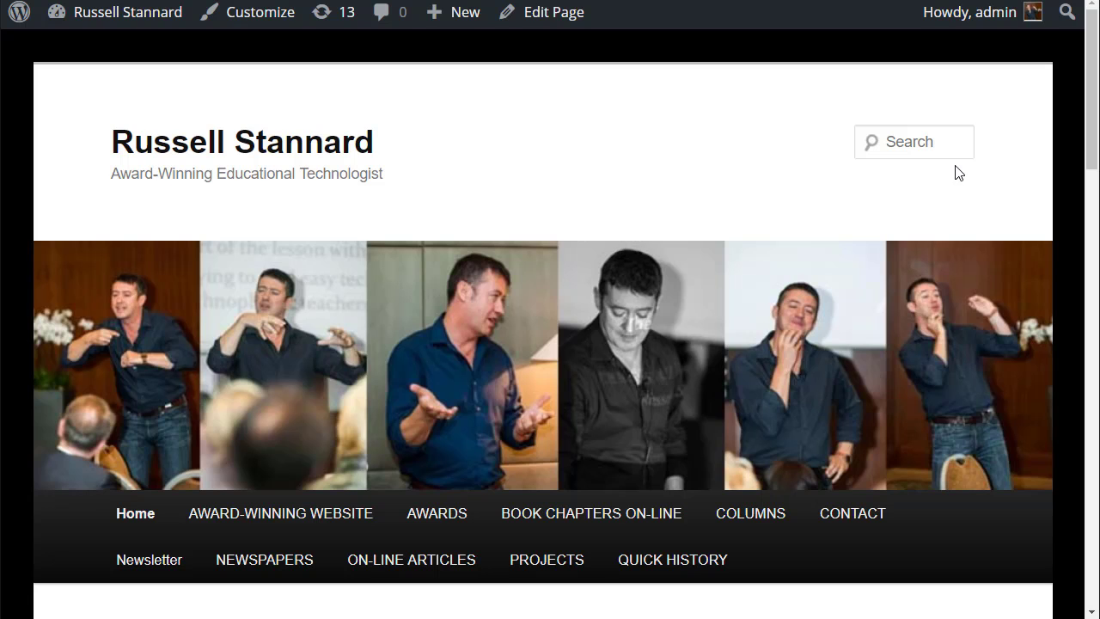
{"action": "left_click_drag", "start_coordinate": [1092, 123], "coordinate": [1093, 205]}
{"action": "scroll", "coordinate": [191, 214], "scroll_direction": "down", "scroll_amount": 8}
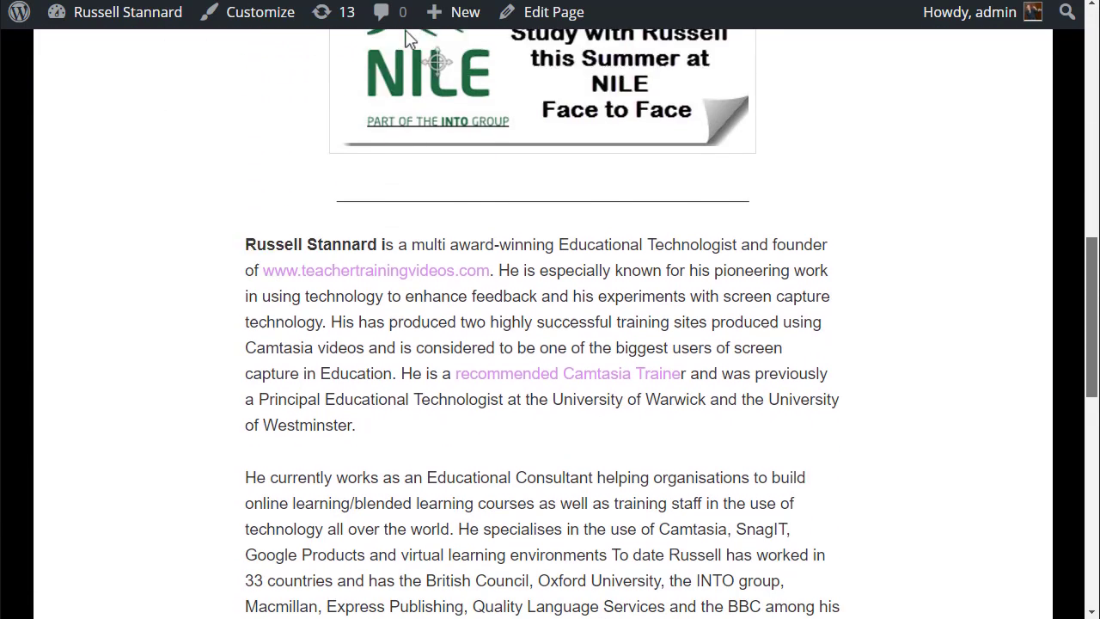
{"action": "left_click_drag", "start_coordinate": [245, 211], "coordinate": [361, 391]}
{"action": "right_click", "coordinate": [405, 252]}
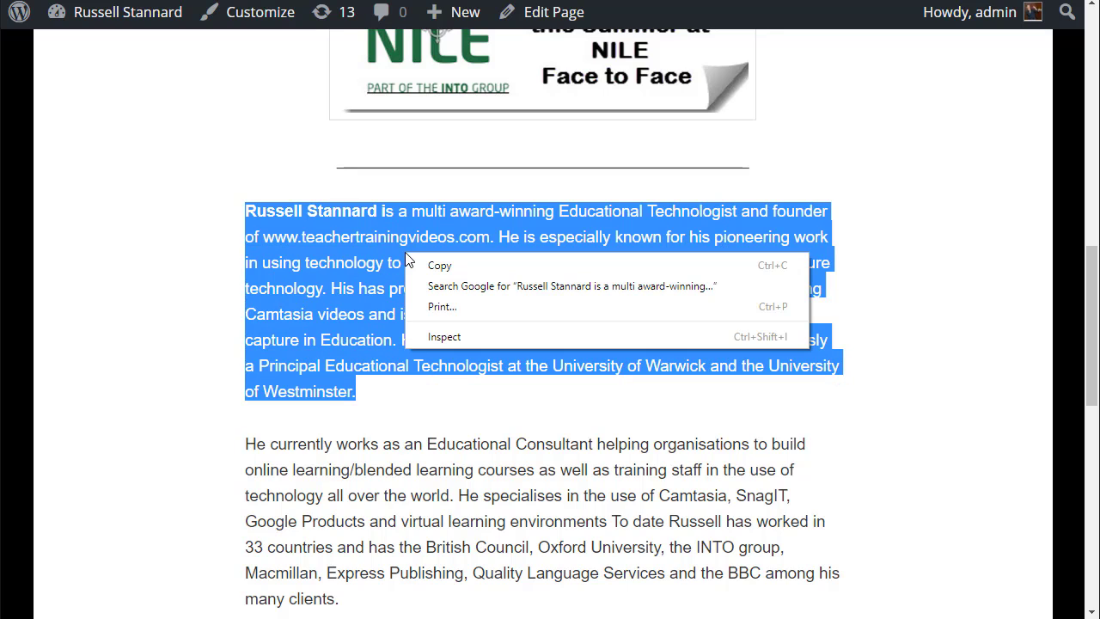
{"action": "left_click", "coordinate": [436, 266]}
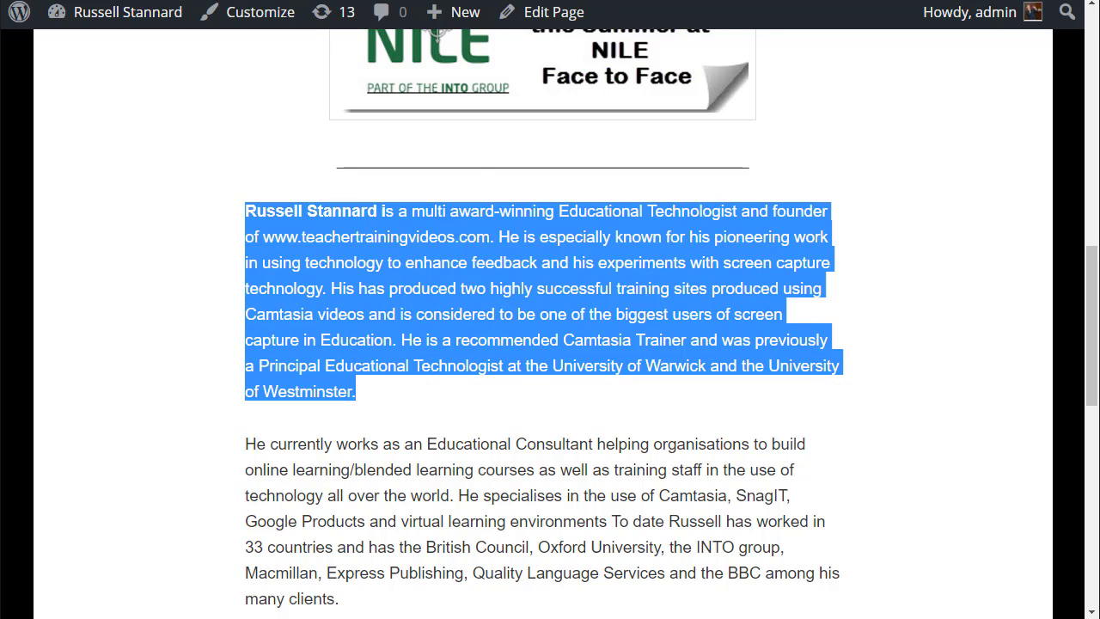
{"action": "key", "text": "alt+Tab"}
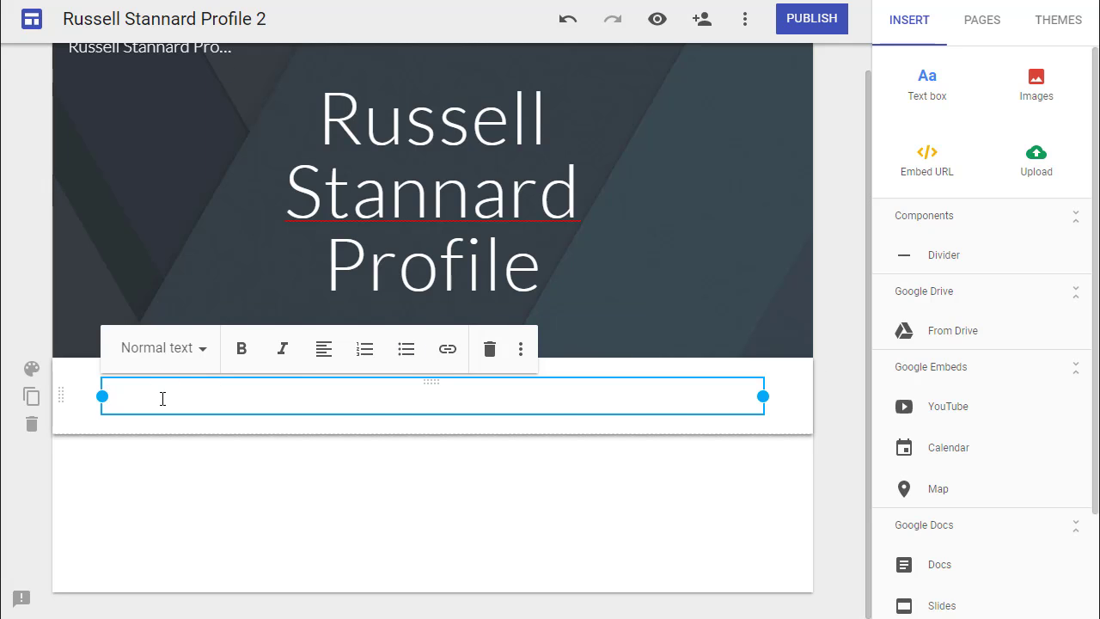
{"action": "key", "text": "ctrl+v"}
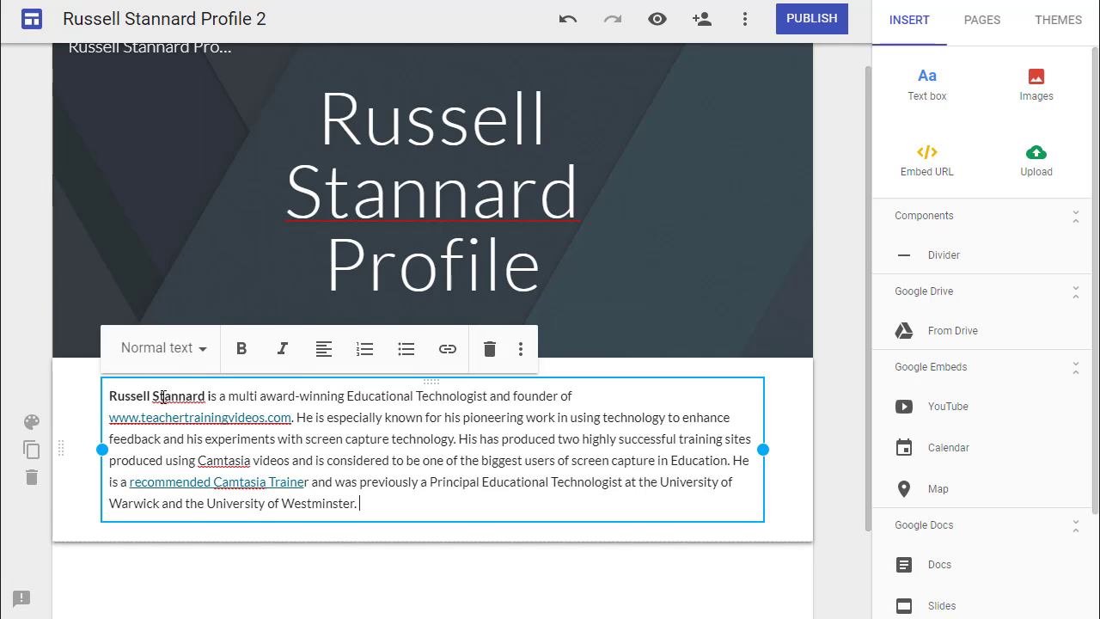
{"action": "scroll", "coordinate": [865, 353], "scroll_direction": "up", "scroll_amount": 1}
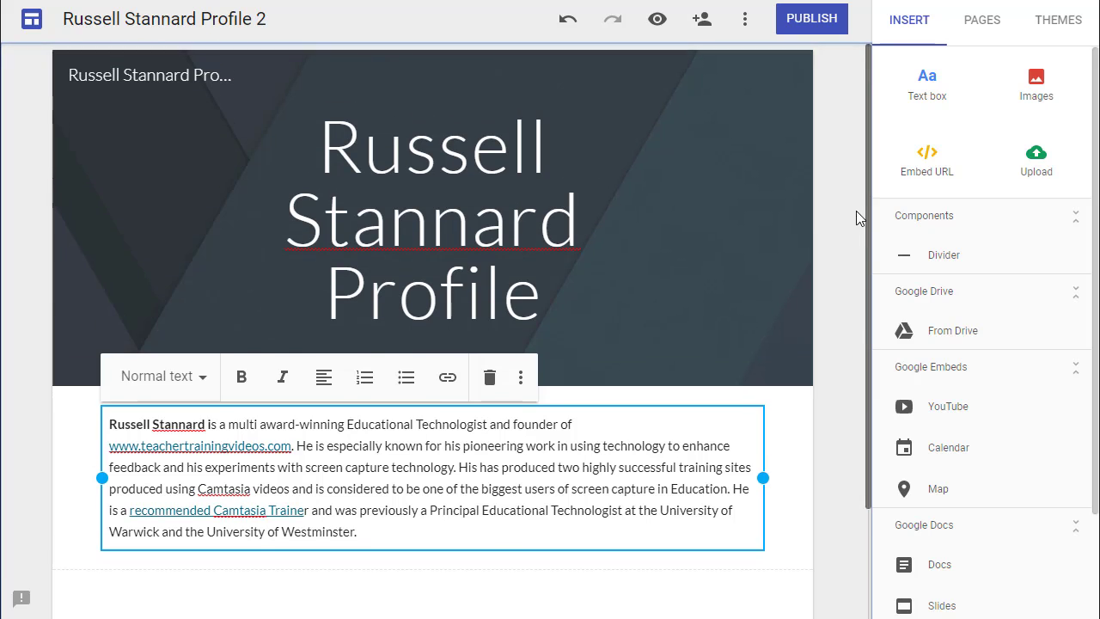
{"action": "left_click", "coordinate": [785, 276]}
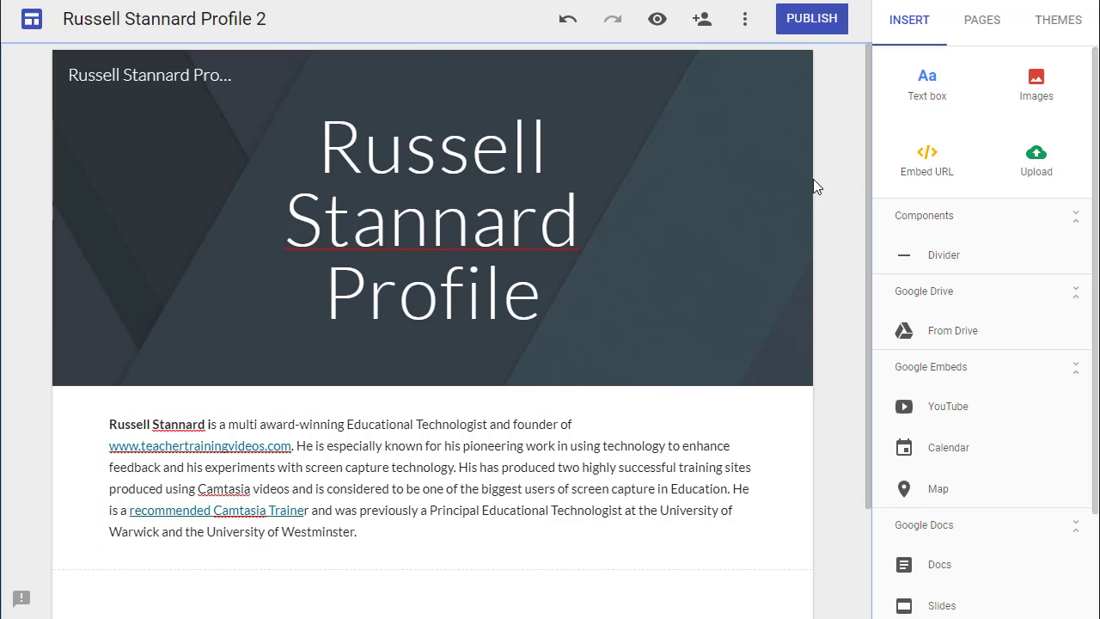
- Add a new page named "Page 2" to the site
{"action": "left_click", "coordinate": [991, 26]}
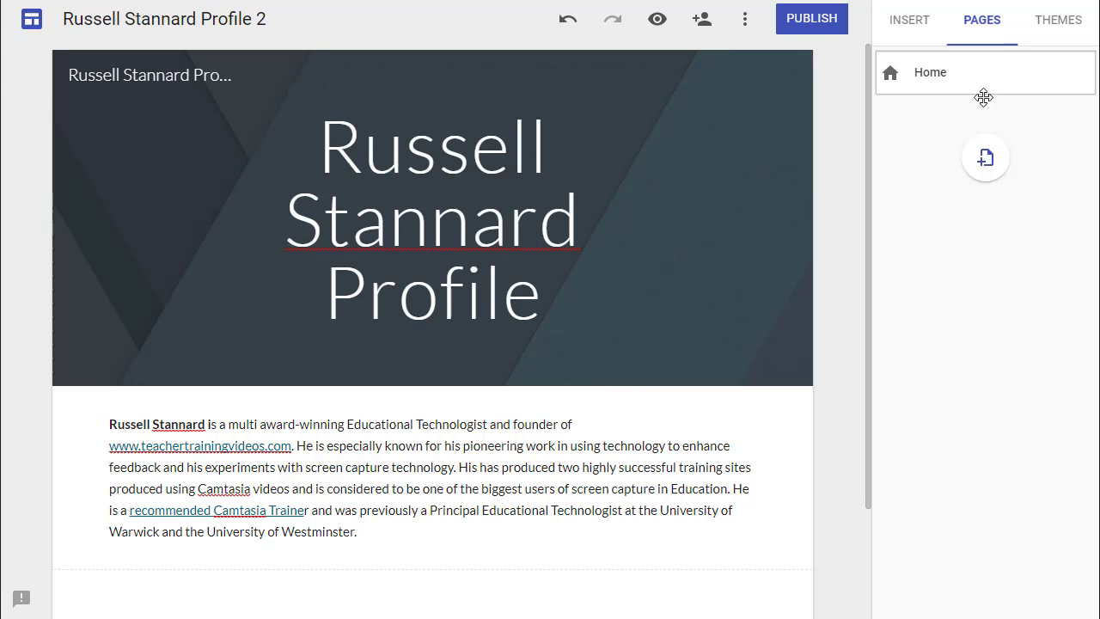
{"action": "left_click", "coordinate": [985, 162]}
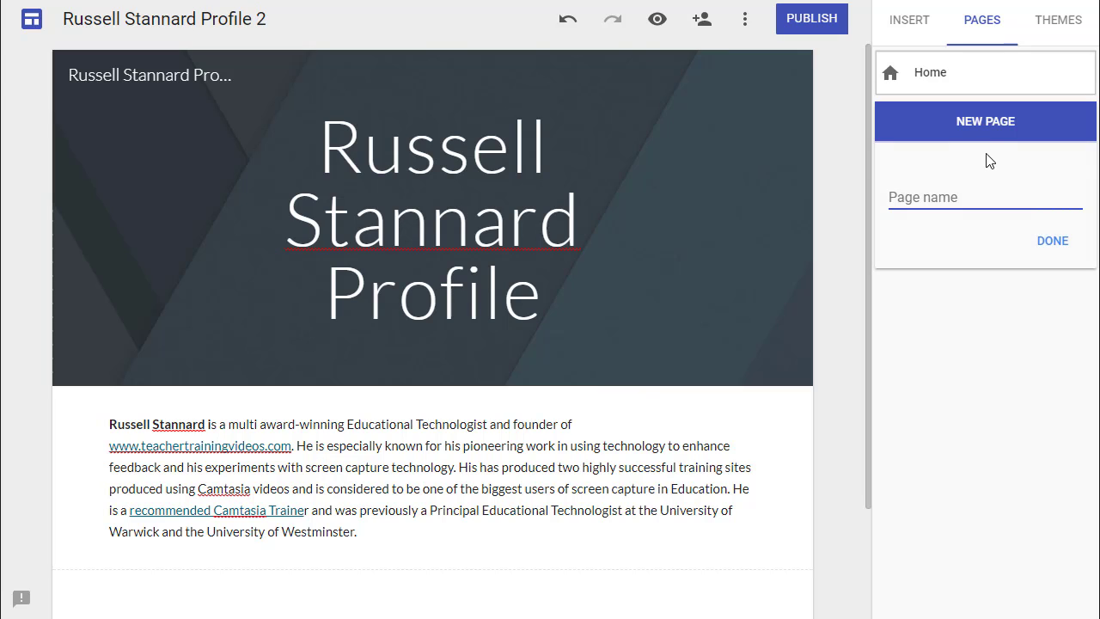
{"action": "type", "text": "Page 2"}
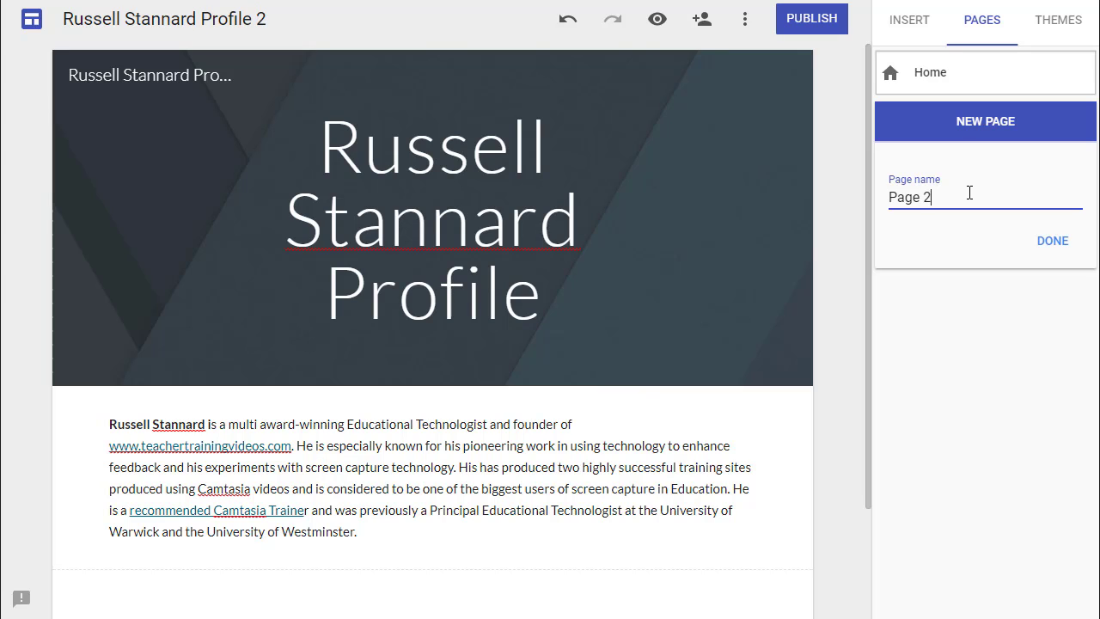
{"action": "left_click", "coordinate": [1052, 242]}
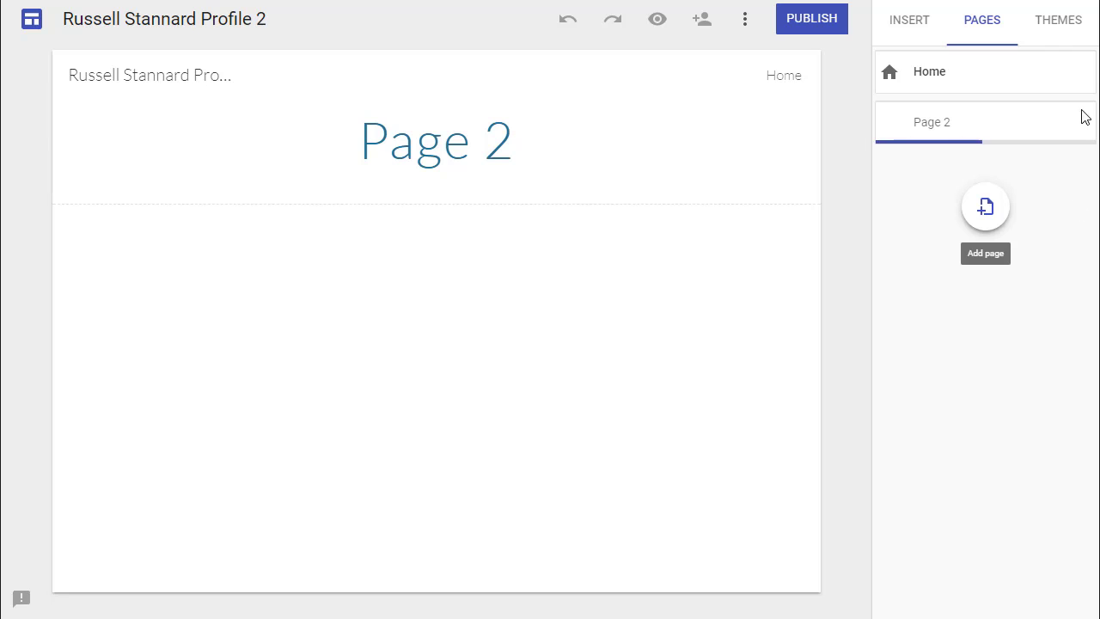
{"action": "left_click", "coordinate": [1081, 79]}
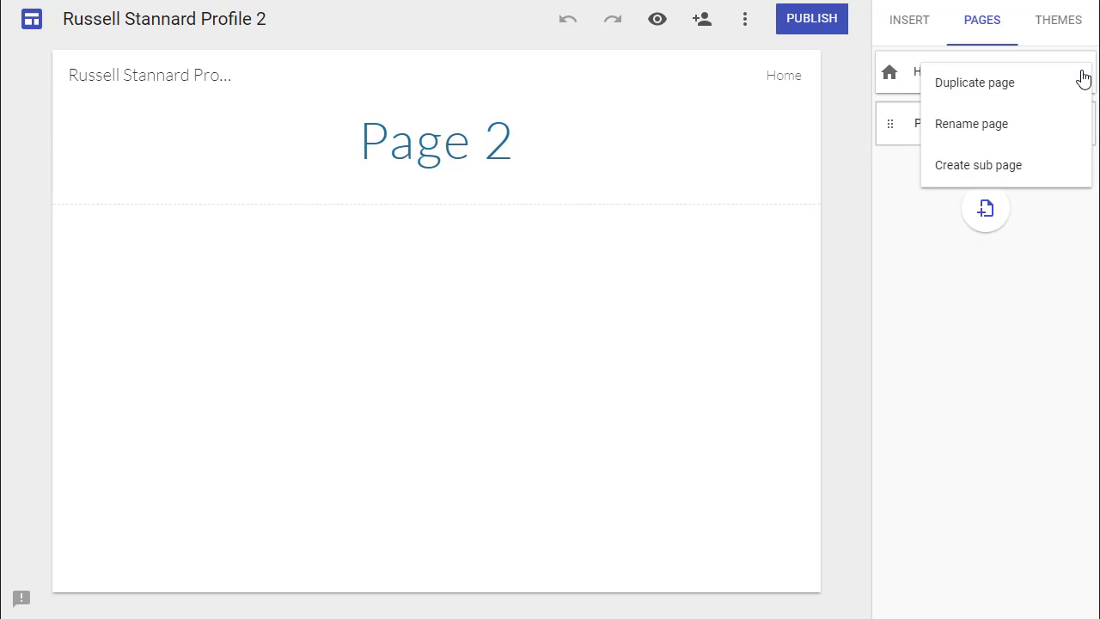
{"action": "left_click", "coordinate": [871, 253]}
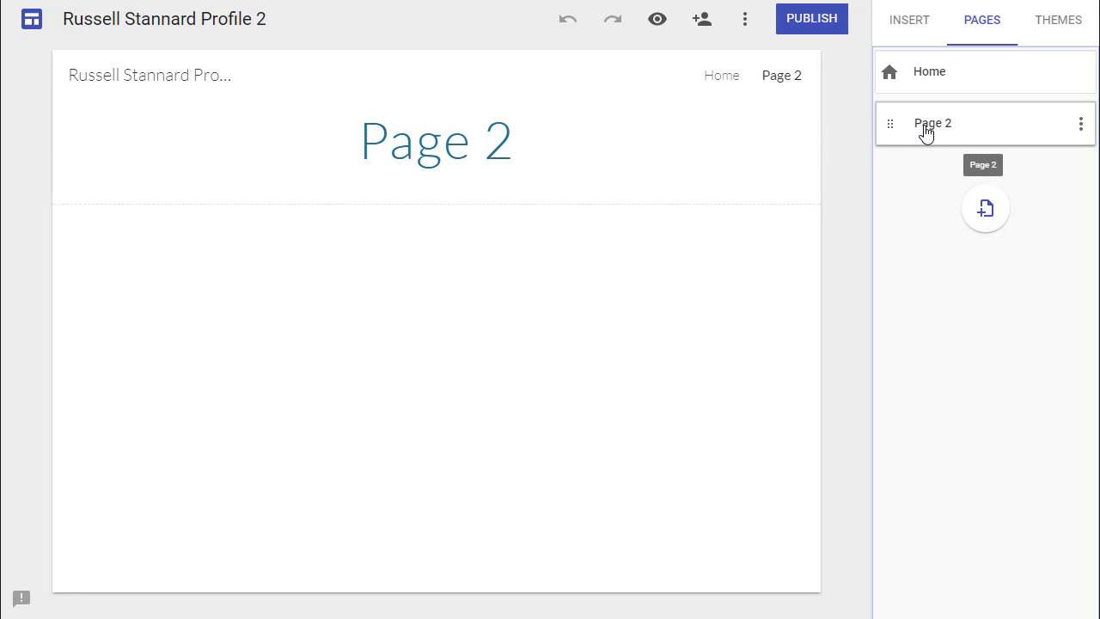
{"action": "mouse_move", "coordinate": [926, 130]}
{"action": "left_mouse_down"}
{"action": "mouse_move", "coordinate": [917, 98]}
{"action": "mouse_move", "coordinate": [926, 135]}
{"action": "left_mouse_up"}
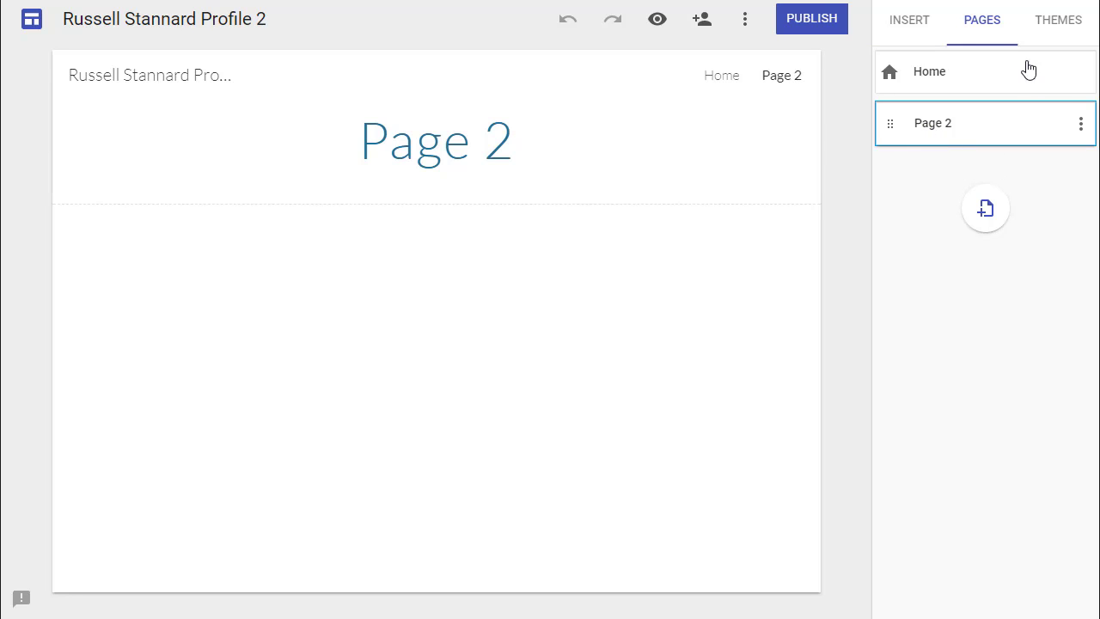
- Insert the photo of the man speaking at a microphone from the "Profile photos" album onto Page 2
{"action": "left_click", "coordinate": [910, 26]}
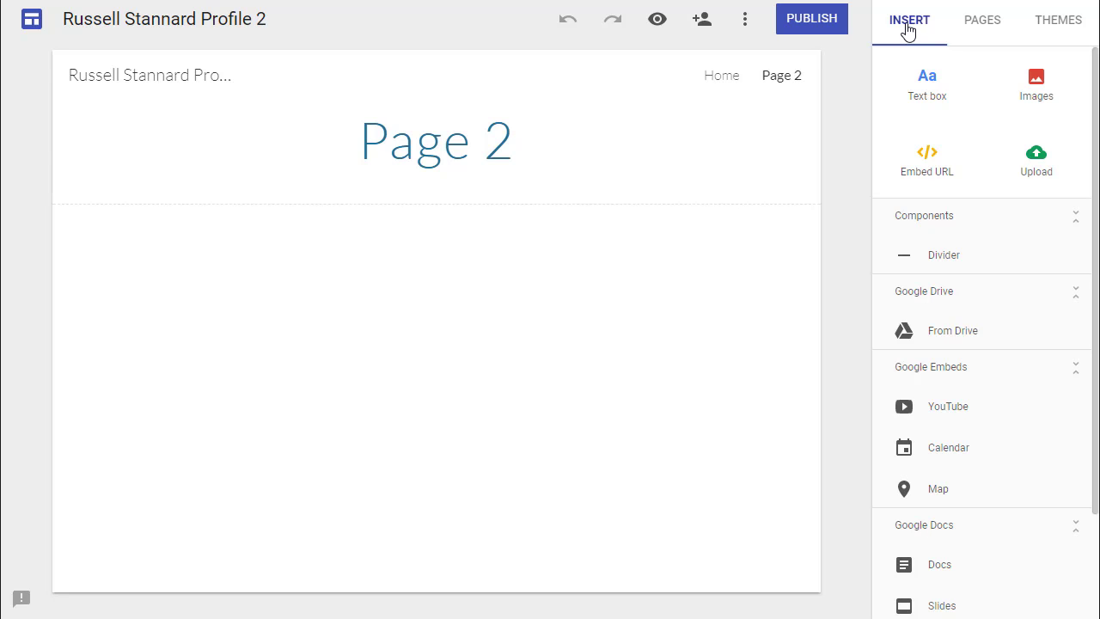
{"action": "left_click", "coordinate": [1035, 163]}
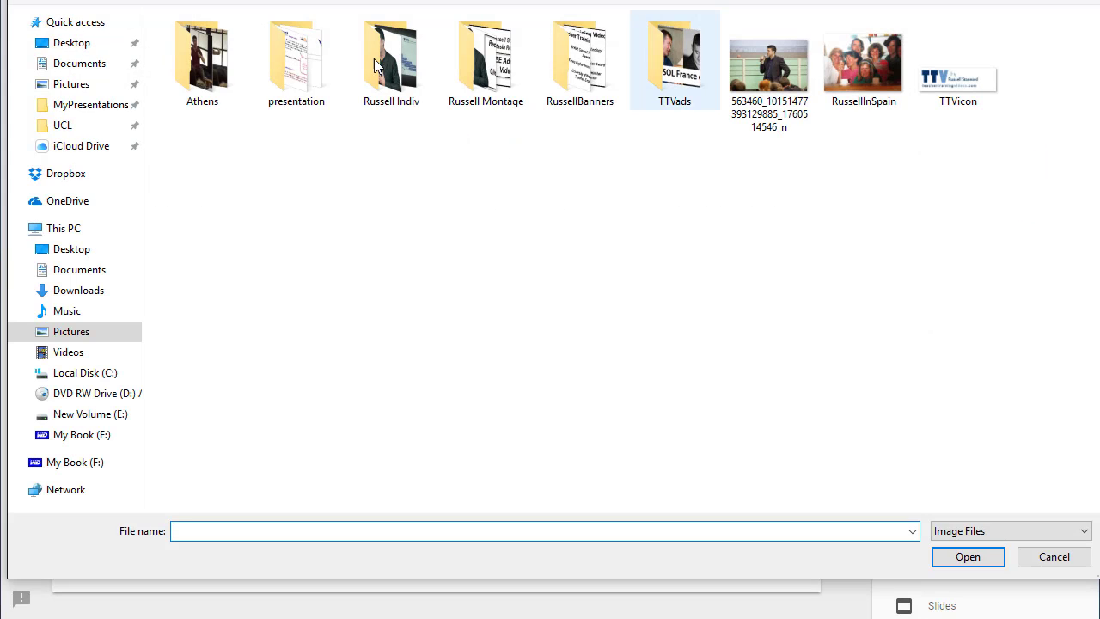
{"action": "key", "text": "Escape"}
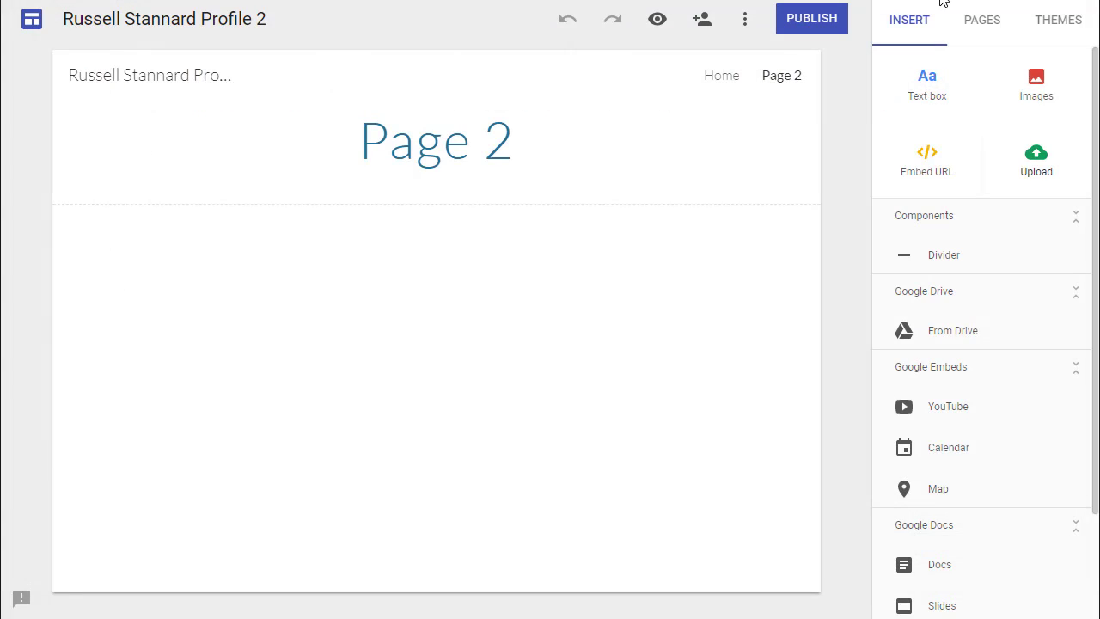
{"action": "left_click", "coordinate": [1037, 84]}
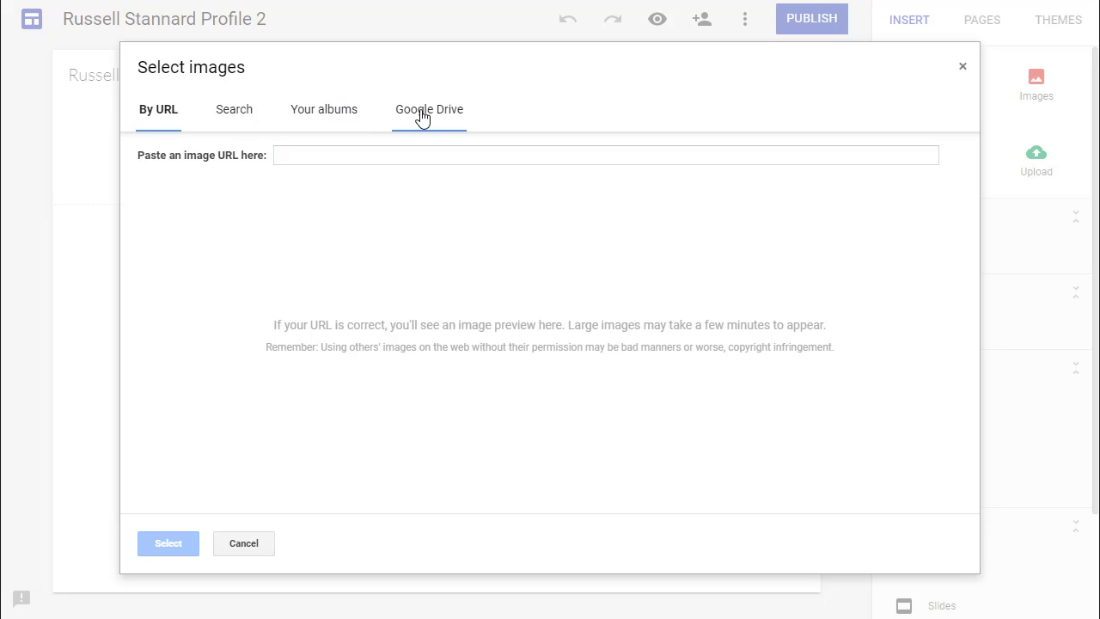
{"action": "left_click", "coordinate": [423, 111]}
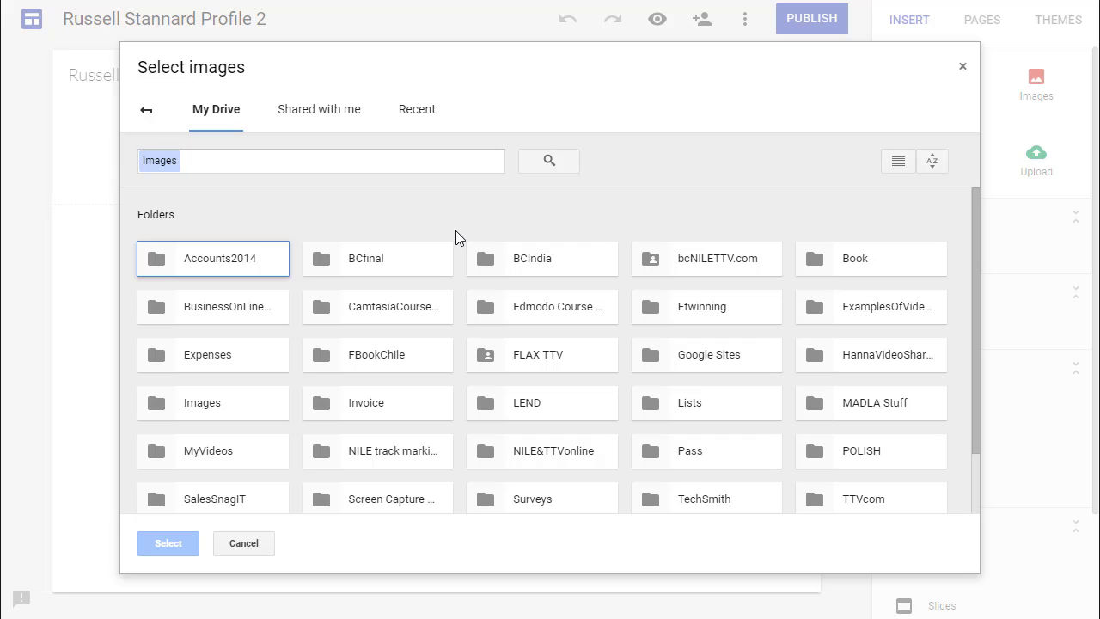
{"action": "left_click", "coordinate": [146, 110]}
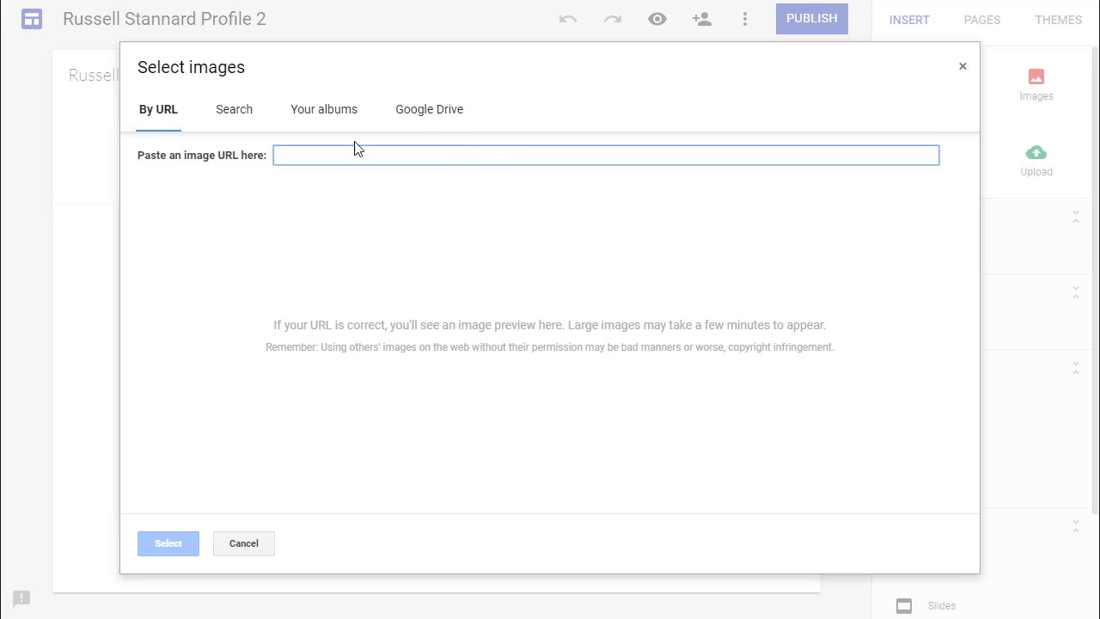
{"action": "left_click", "coordinate": [327, 110]}
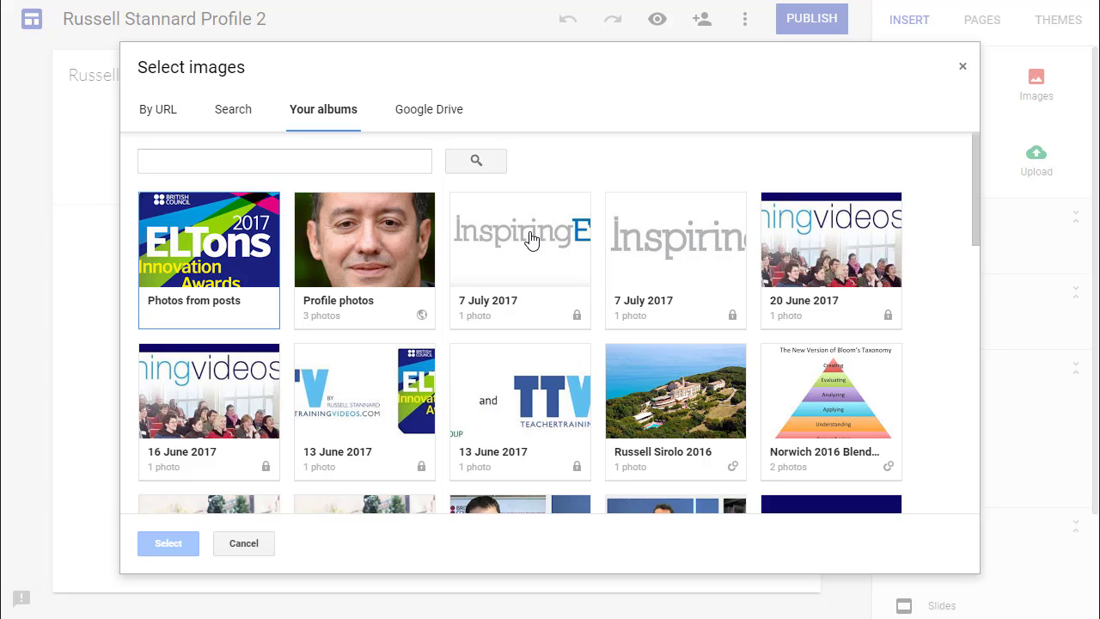
{"action": "left_click", "coordinate": [371, 253]}
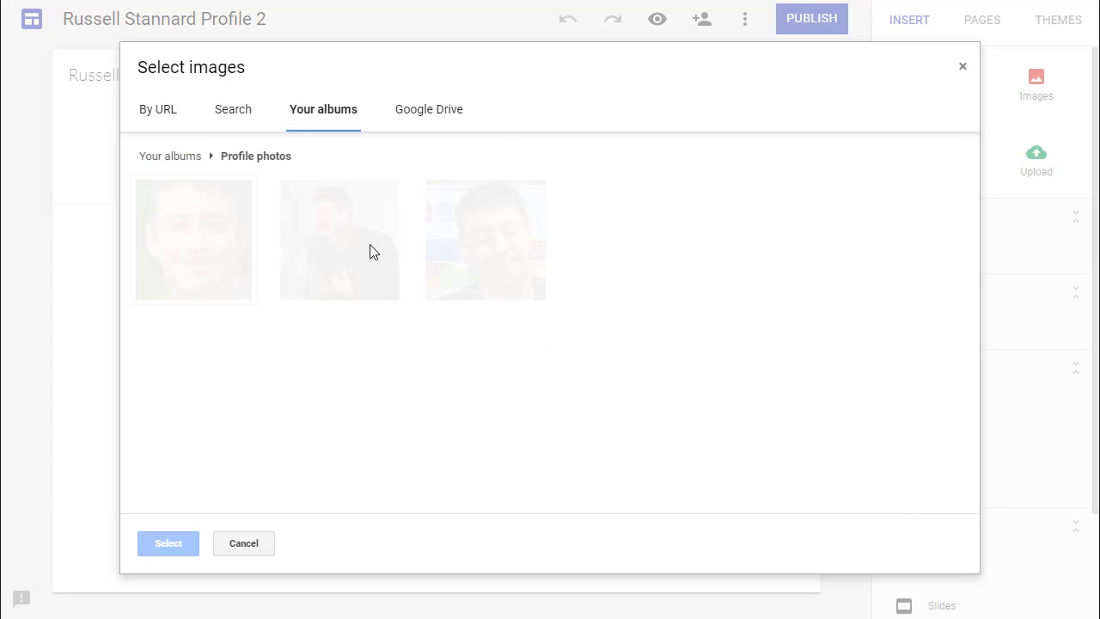
{"action": "left_click", "coordinate": [341, 256]}
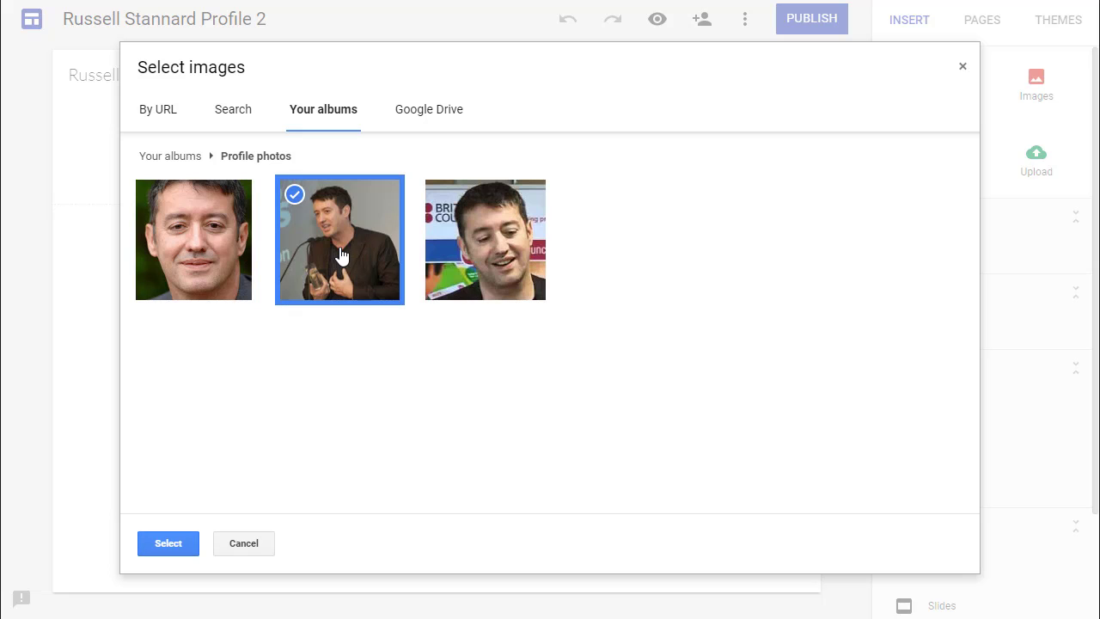
{"action": "left_click", "coordinate": [164, 549]}
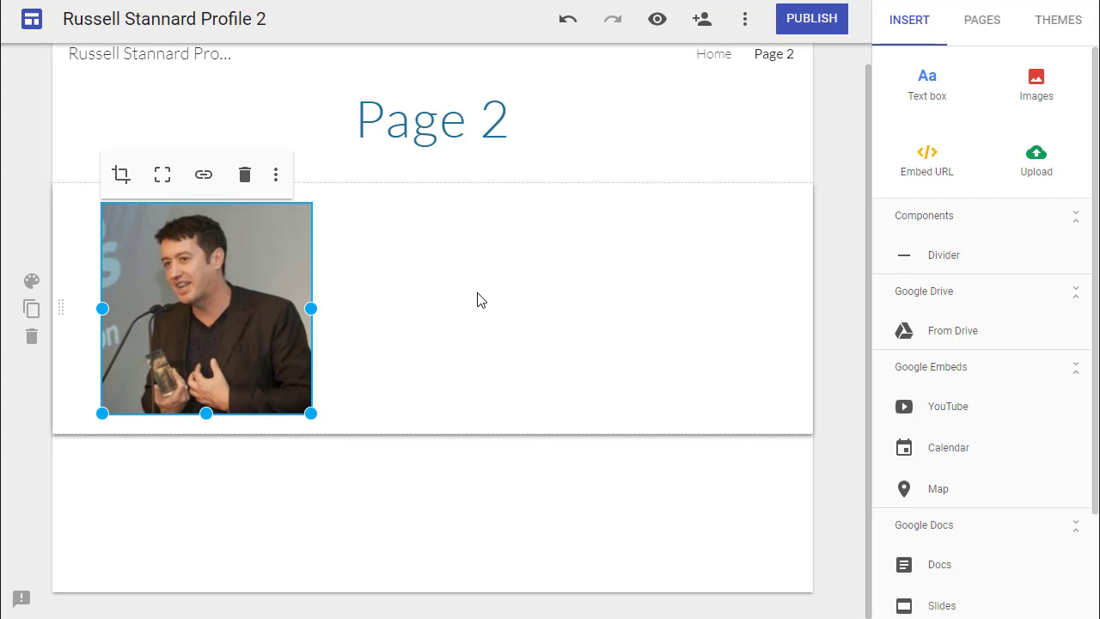
- Centre the photo horizontally in its section and change the page's header title to "Images"
{"action": "left_click_drag", "start_coordinate": [225, 301], "coordinate": [466, 293]}
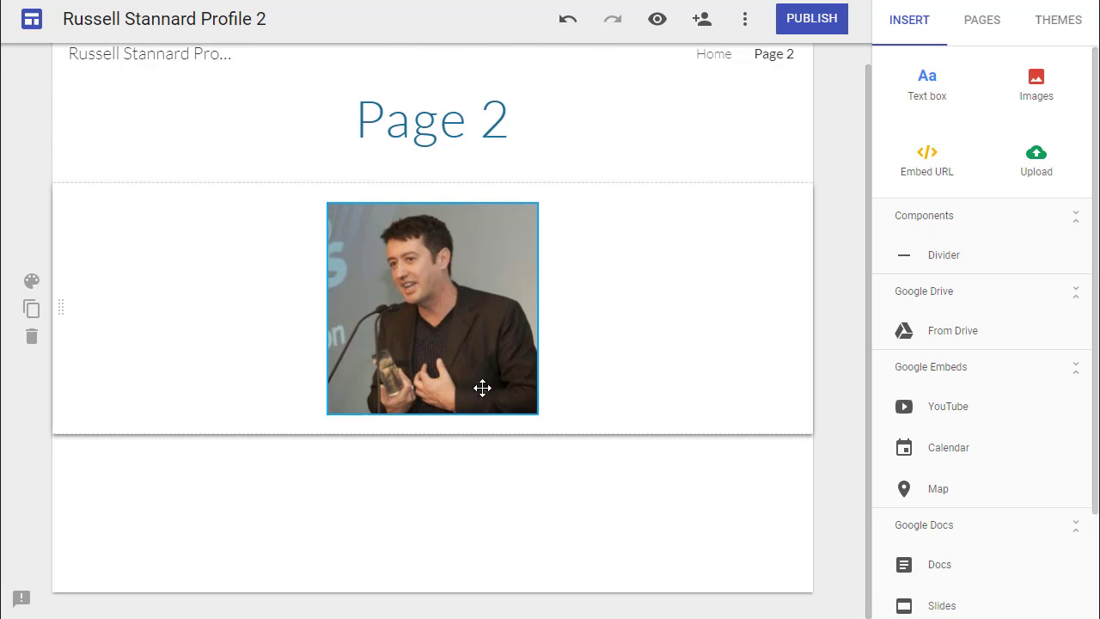
{"action": "left_click", "coordinate": [506, 119]}
{"action": "key", "text": "BackSpace"}
{"action": "key", "text": "BackSpace"}
{"action": "key", "text": "BackSpace"}
{"action": "key", "text": "BackSpace"}
{"action": "key", "text": "BackSpace"}
{"action": "key", "text": "BackSpace"}
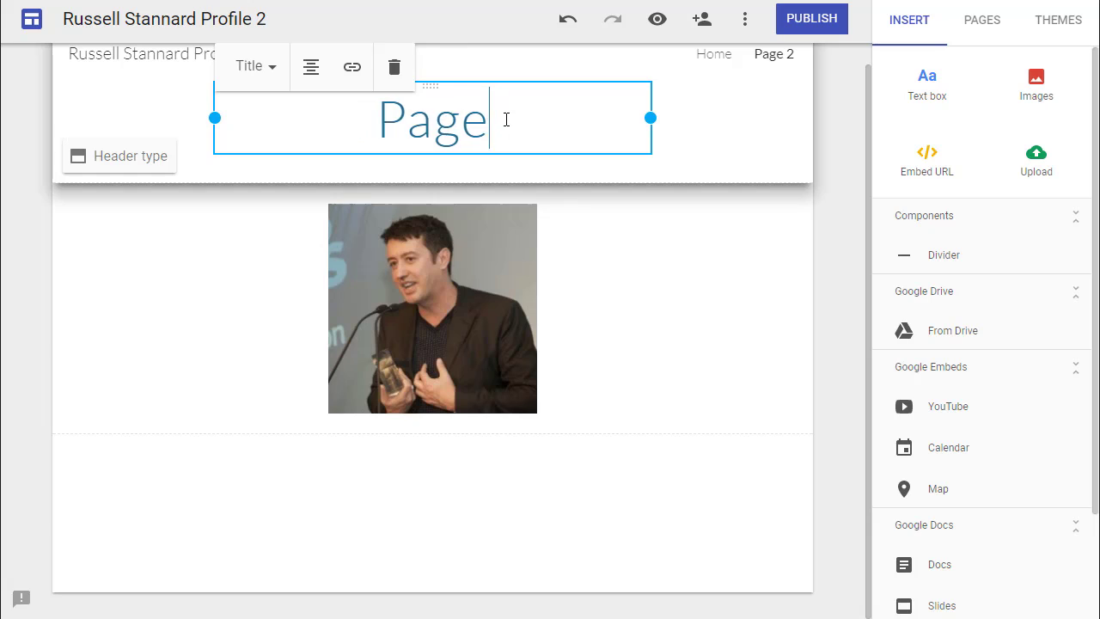
{"action": "type", "text": "Images"}
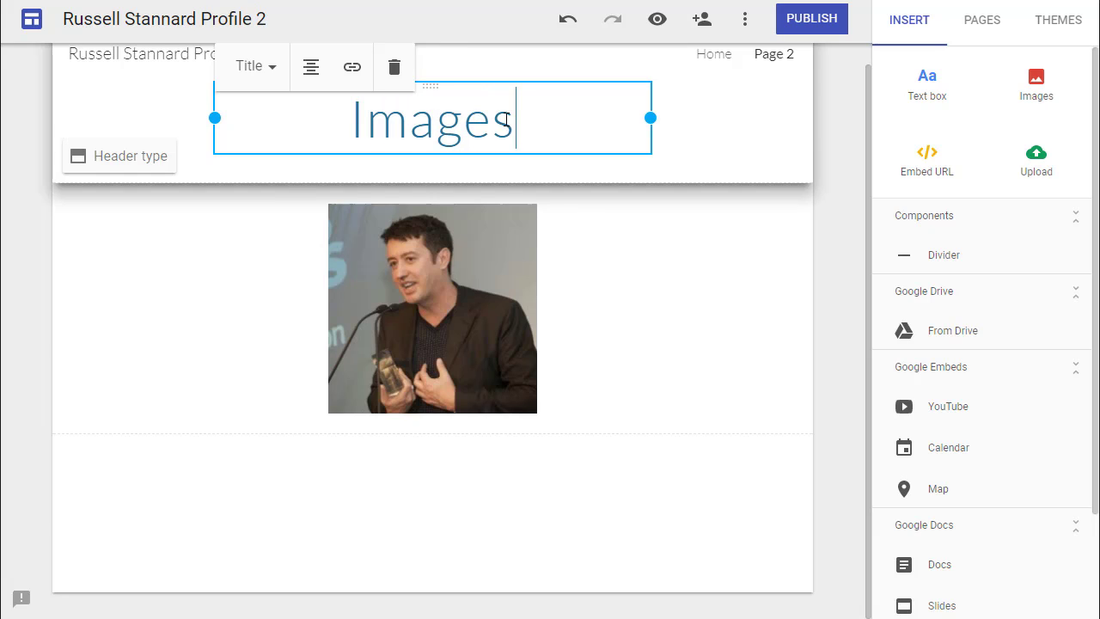
{"action": "left_click", "coordinate": [364, 562]}
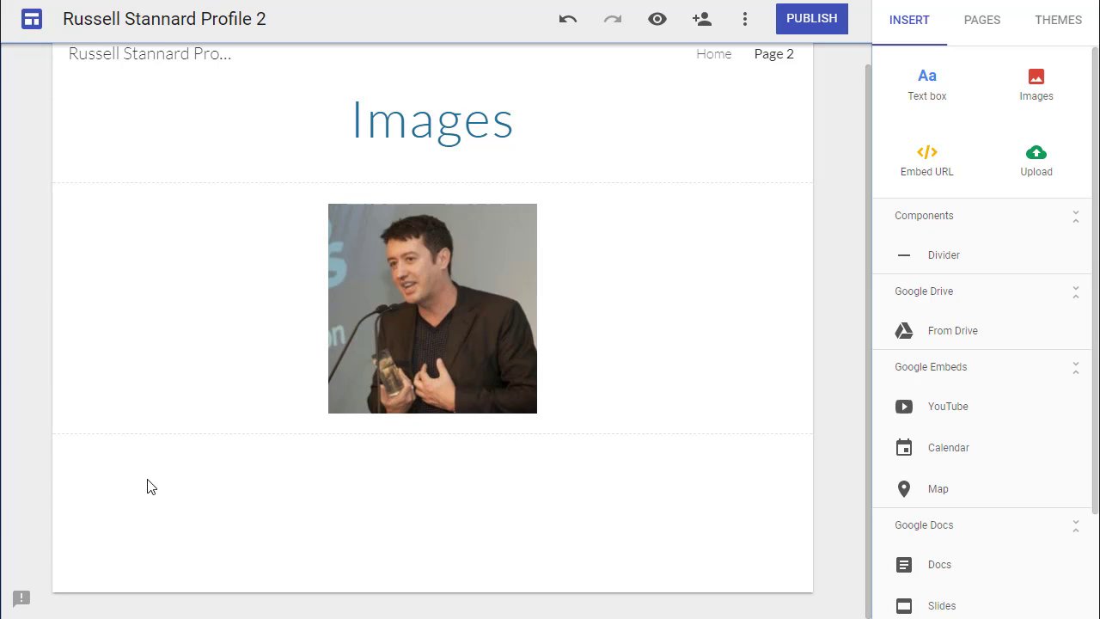
- Add a text box below the photo and paste in the biography paragraph beginning "He currently works as an Educational Consultant", copied from the WordPress site
{"action": "left_click", "coordinate": [927, 86]}
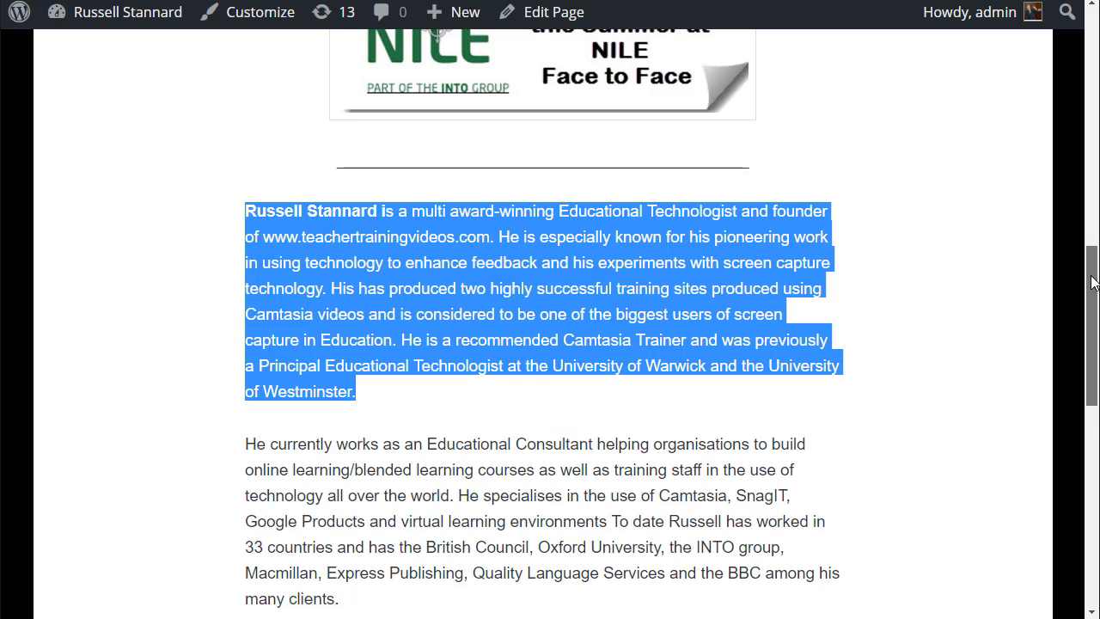
{"action": "scroll", "coordinate": [856, 320], "scroll_direction": "down", "scroll_amount": 2}
{"action": "left_click_drag", "start_coordinate": [245, 246], "coordinate": [386, 401]}
{"action": "key", "text": "ctrl+c"}
{"action": "right_click", "coordinate": [386, 299]}
{"action": "left_click", "coordinate": [416, 315]}
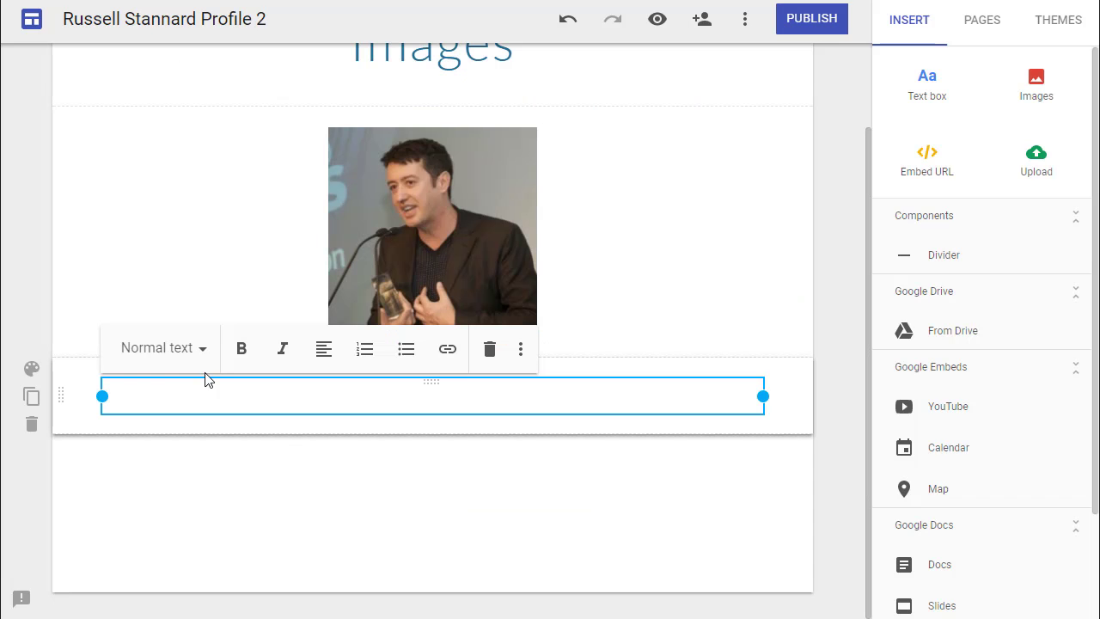
{"action": "key", "text": "ctrl+v"}
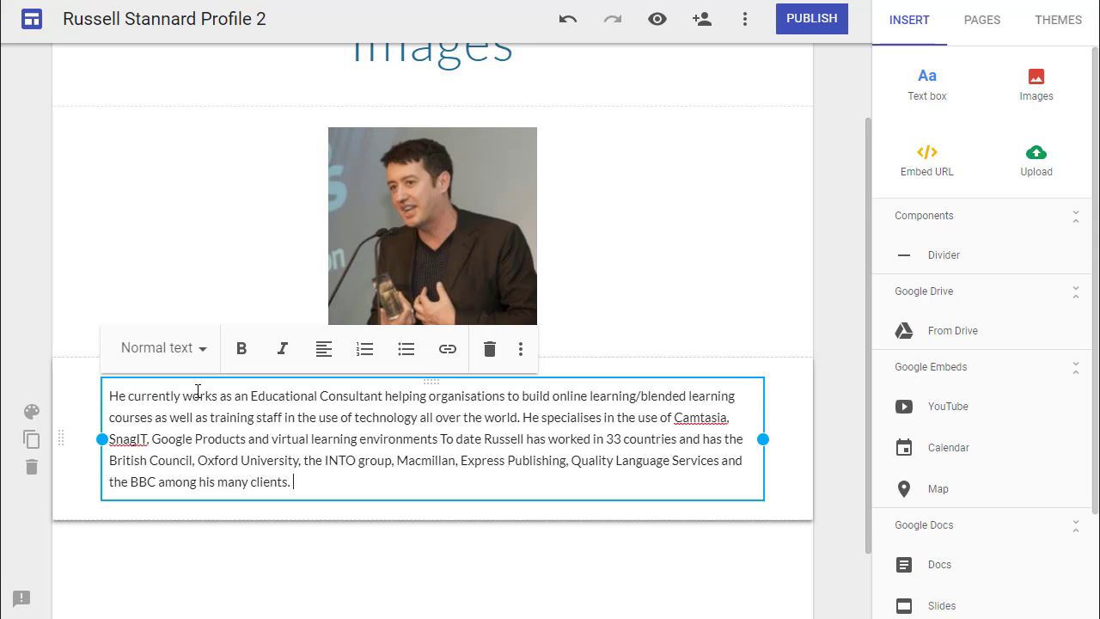
{"action": "left_click_drag", "start_coordinate": [868, 206], "coordinate": [858, 112]}
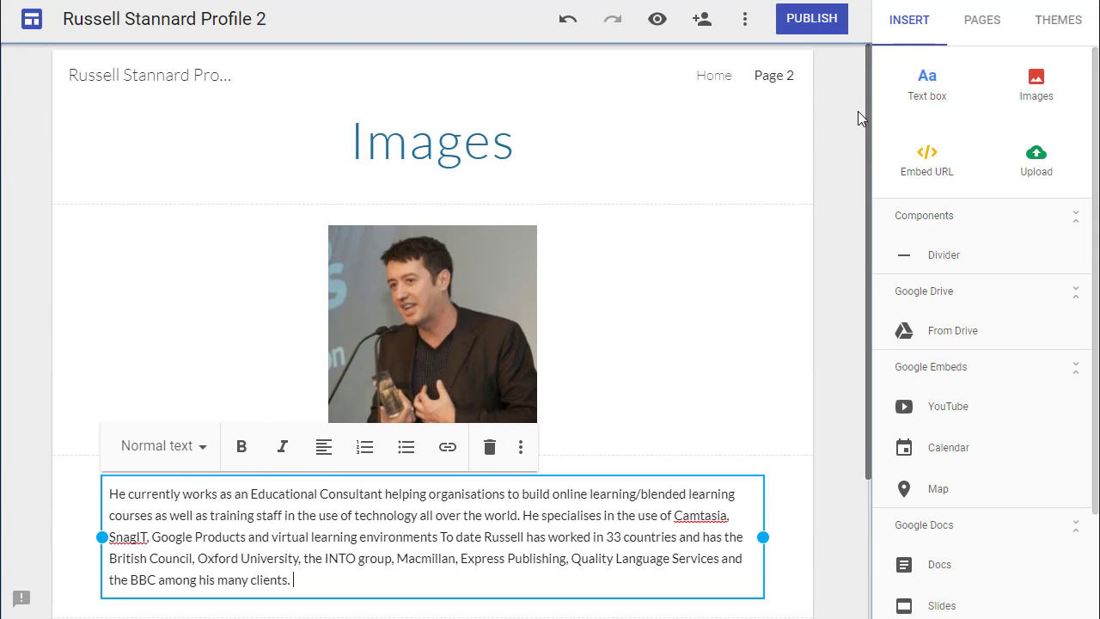
{"action": "left_click", "coordinate": [835, 107]}
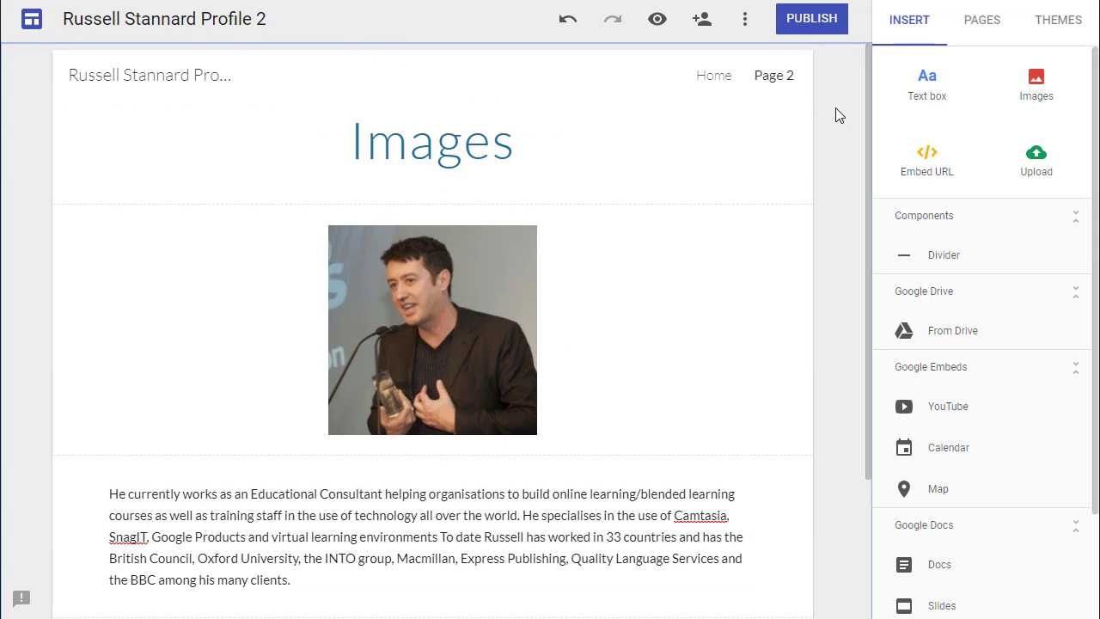
- Check the Home page and Page 2 through the site's navigation, and add a new page named "Page 3"
{"action": "left_click", "coordinate": [714, 78]}
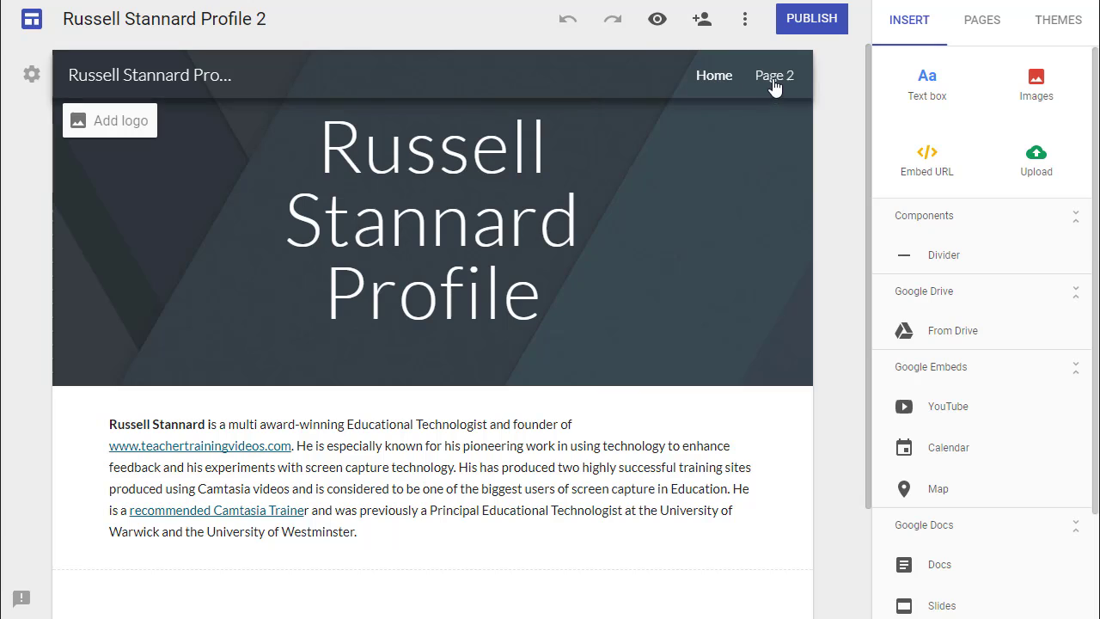
{"action": "left_click", "coordinate": [773, 81]}
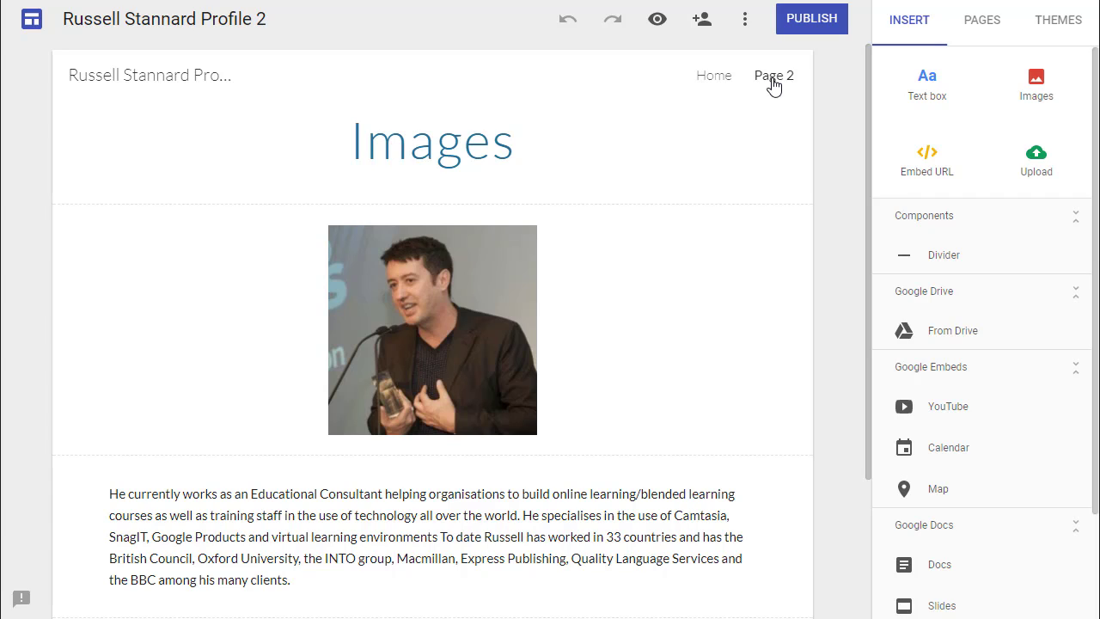
{"action": "left_click", "coordinate": [980, 32]}
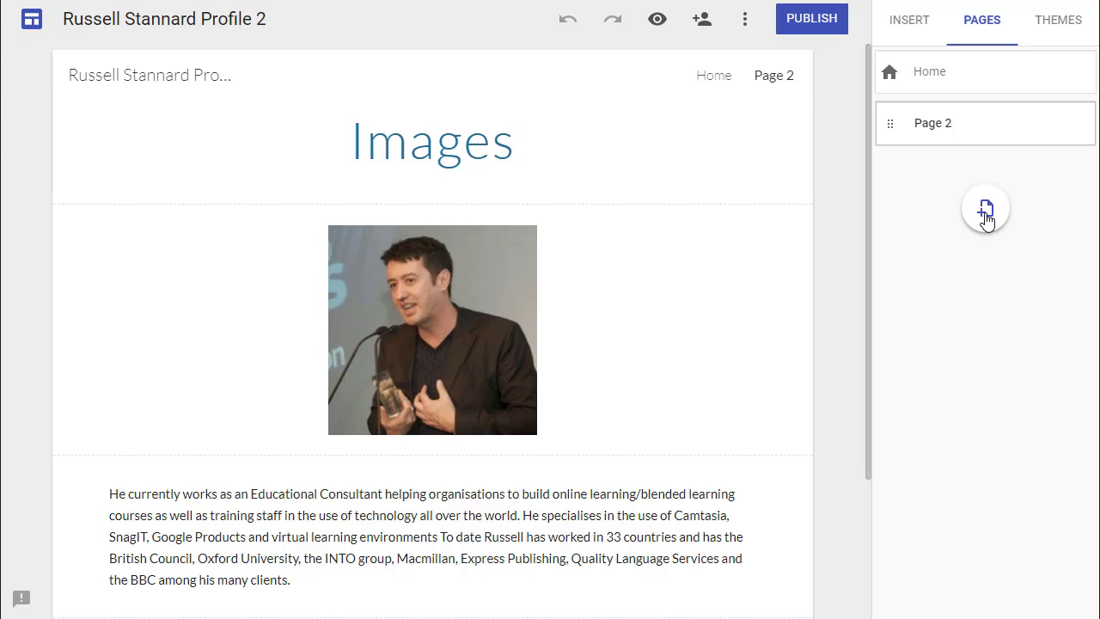
{"action": "left_click", "coordinate": [985, 213]}
{"action": "type", "text": "Page 3"}
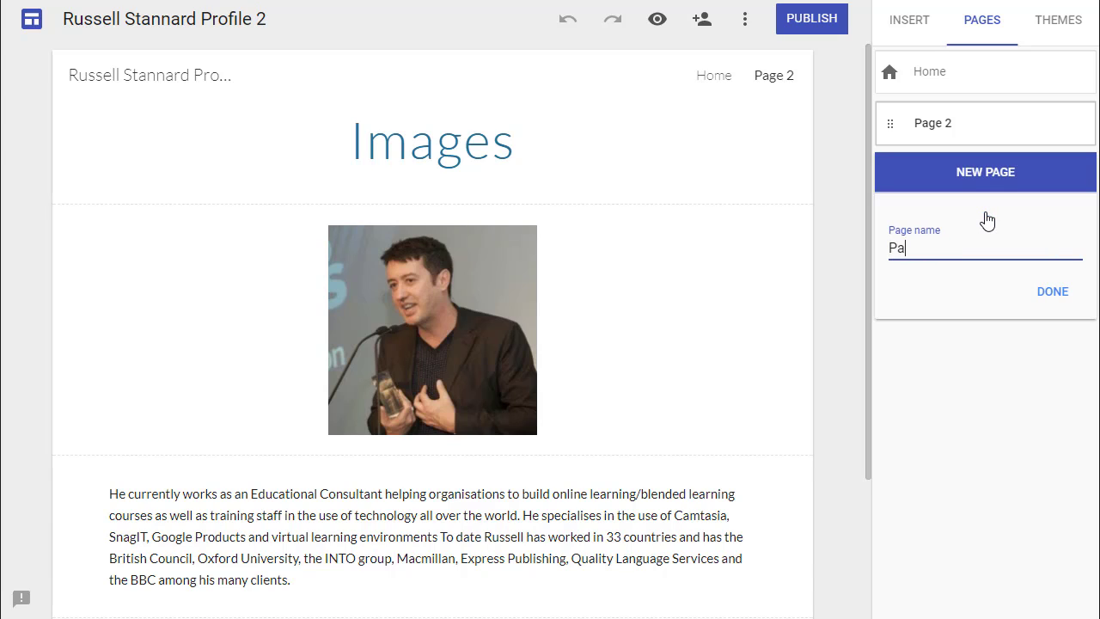
{"action": "left_click", "coordinate": [1057, 293]}
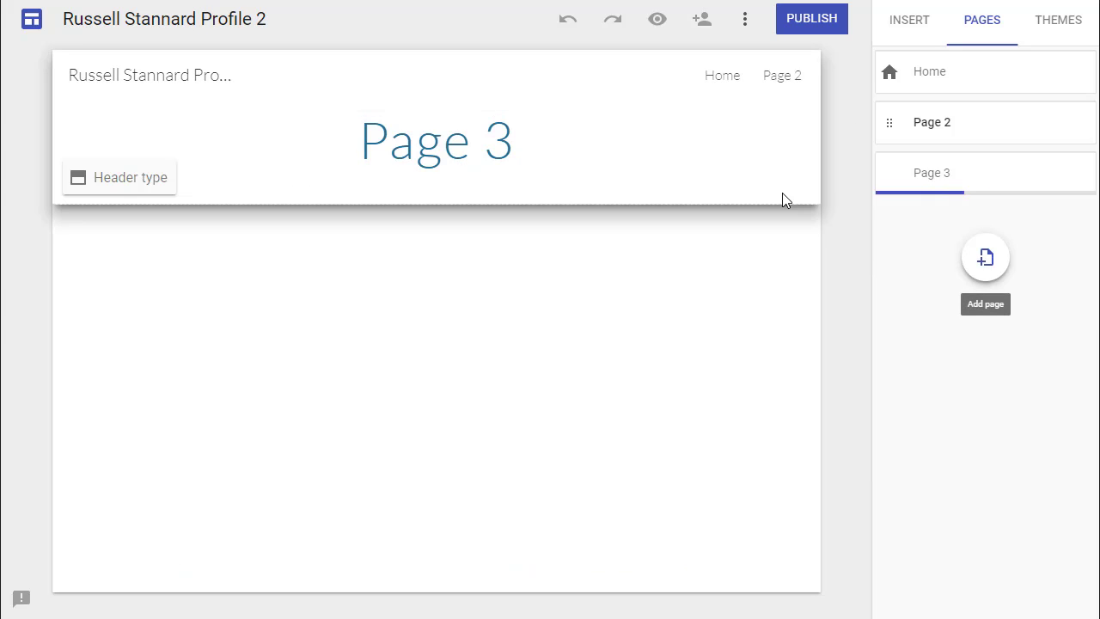
- Replace the header title on Page 3 with "Video"
{"action": "left_click", "coordinate": [443, 142]}
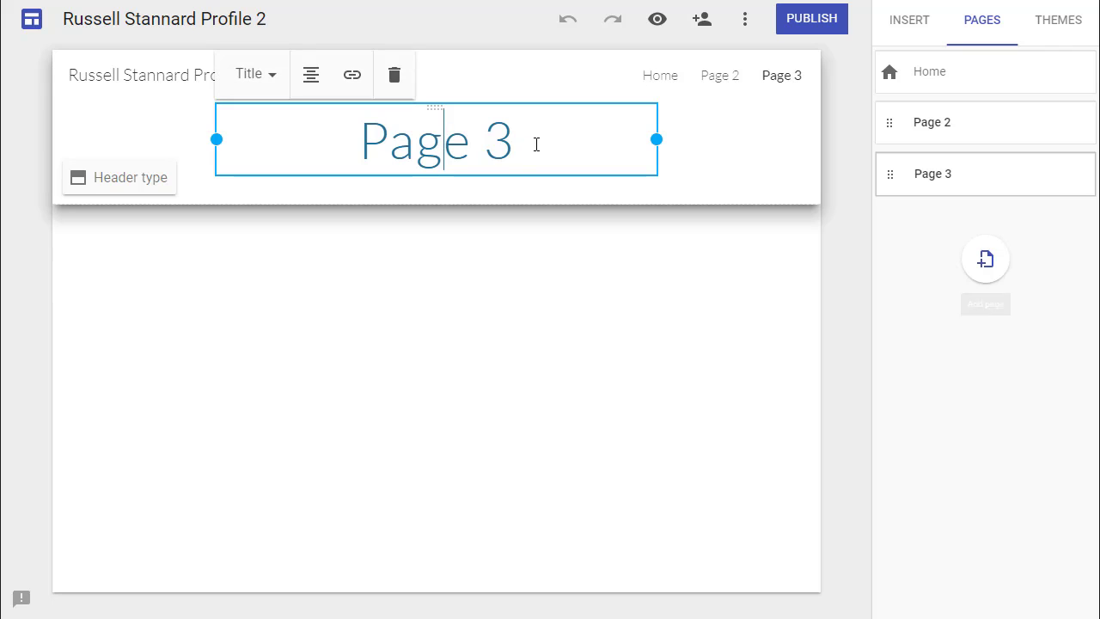
{"action": "left_click", "coordinate": [535, 143]}
{"action": "key", "text": "BackSpace"}
{"action": "key", "text": "BackSpace"}
{"action": "key", "text": "BackSpace"}
{"action": "key", "text": "BackSpace"}
{"action": "key", "text": "BackSpace"}
{"action": "key", "text": "BackSpace"}
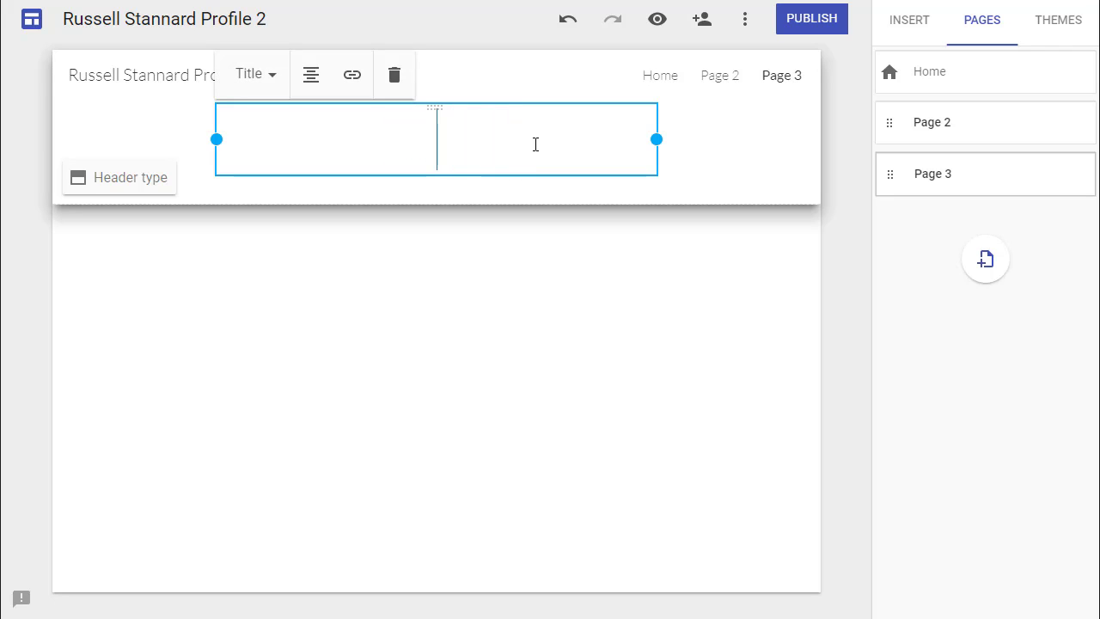
{"action": "type", "text": "Video"}
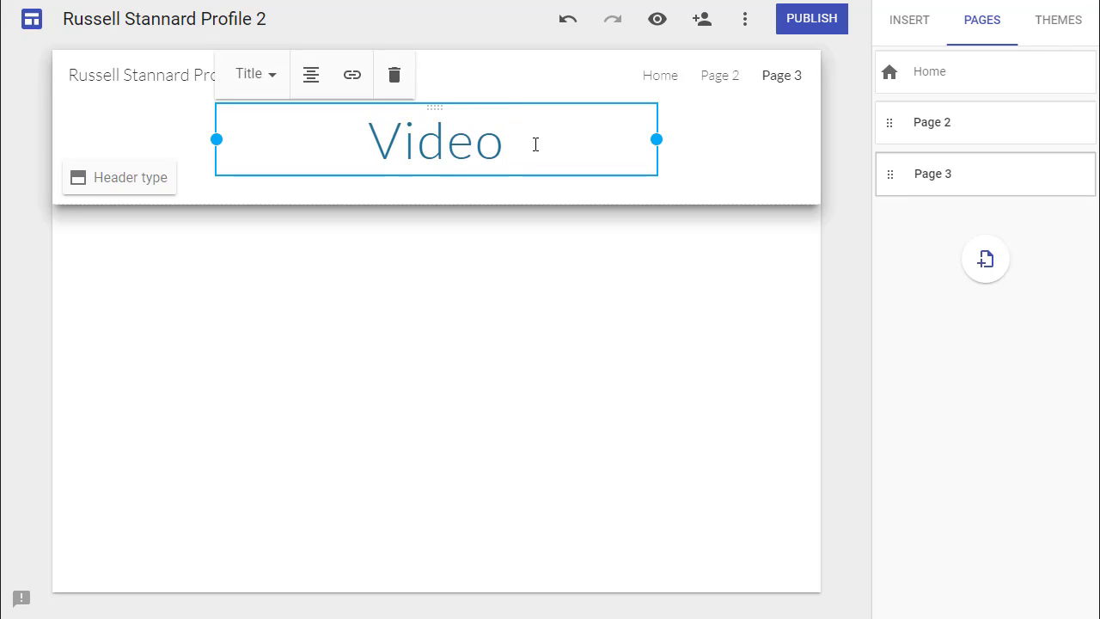
{"action": "left_click", "coordinate": [103, 239]}
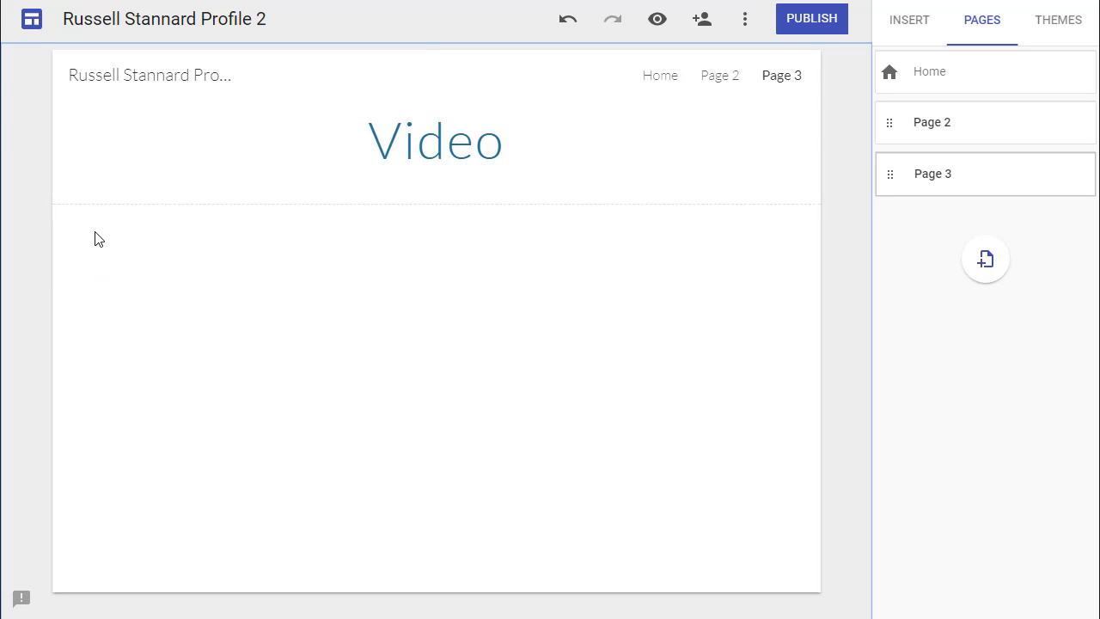
{"action": "double_click", "coordinate": [97, 241]}
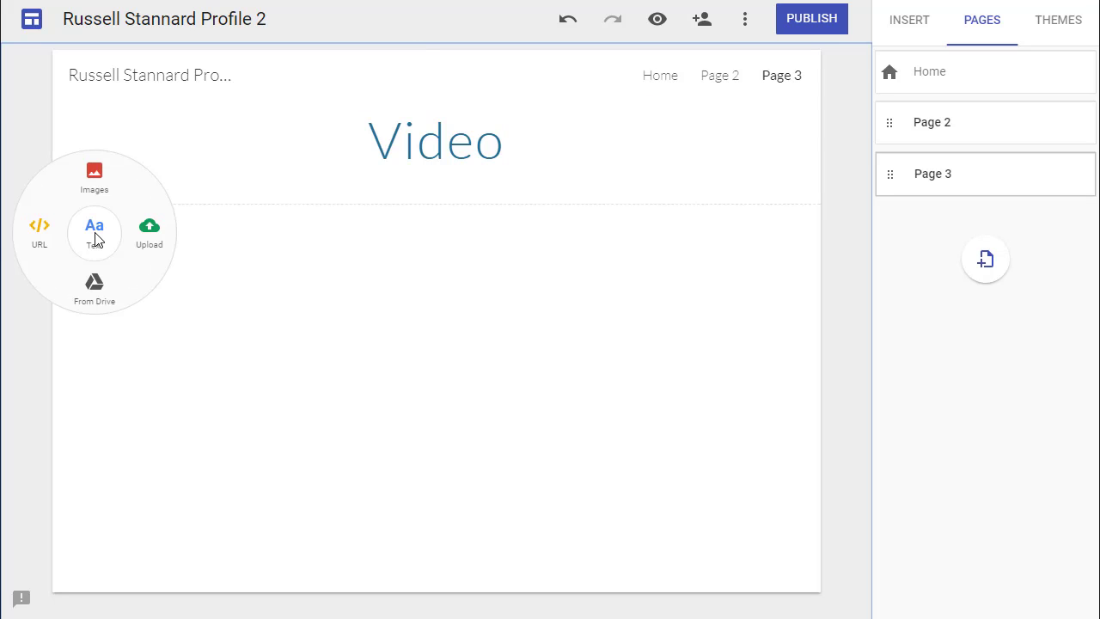
{"action": "left_click", "coordinate": [224, 244]}
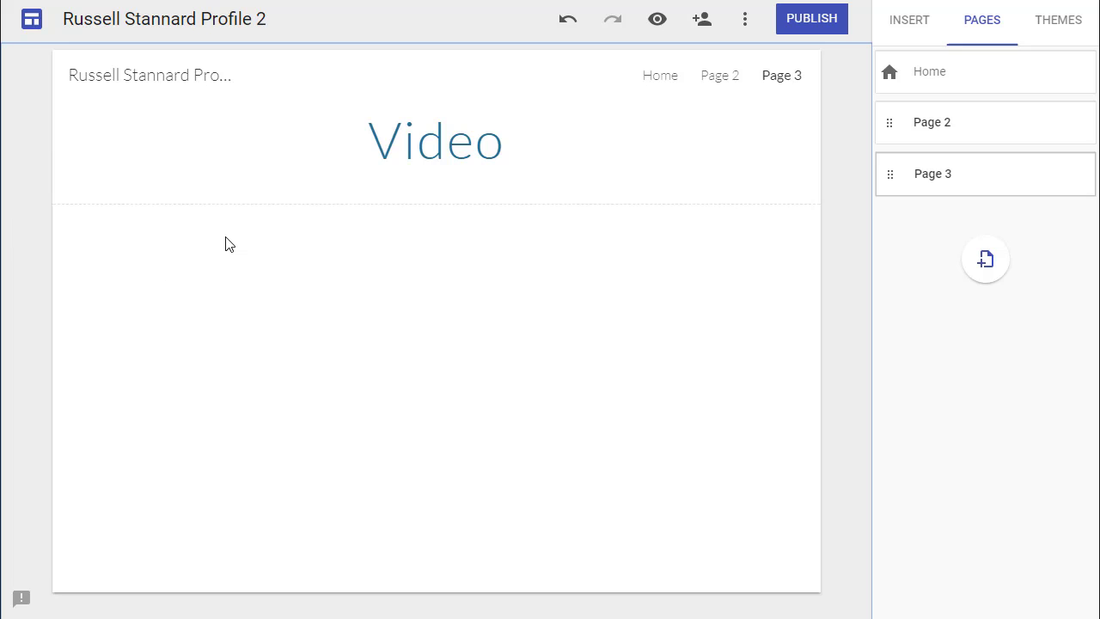
- Search YouTube for the site owner's full name and insert the "Teaching and Learning tools" video below the title on Page 3
{"action": "left_click", "coordinate": [912, 30]}
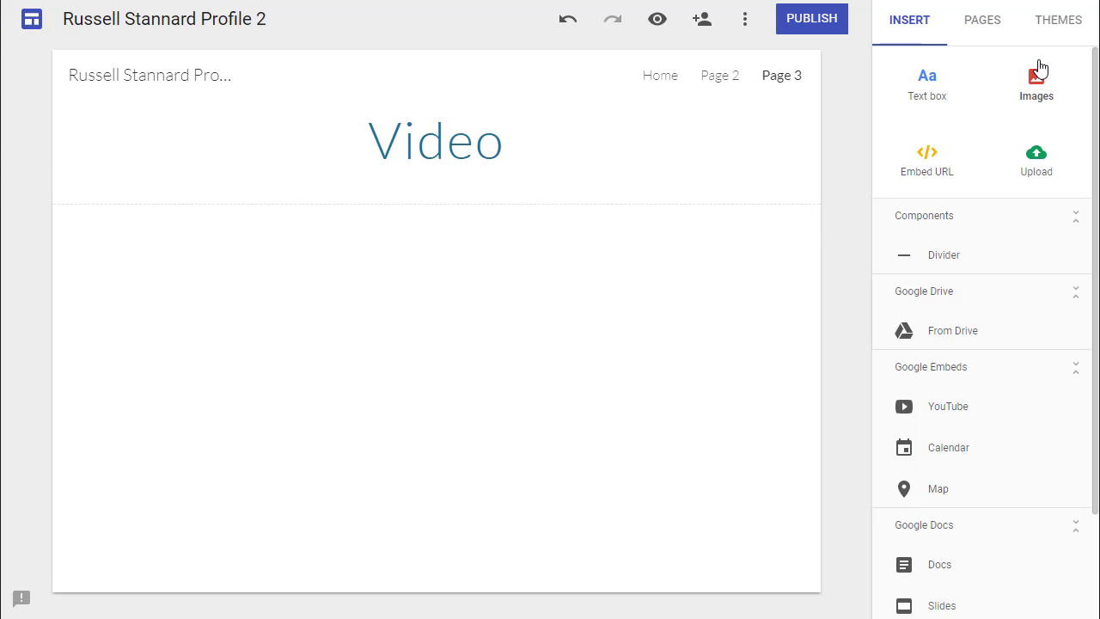
{"action": "left_click", "coordinate": [950, 411]}
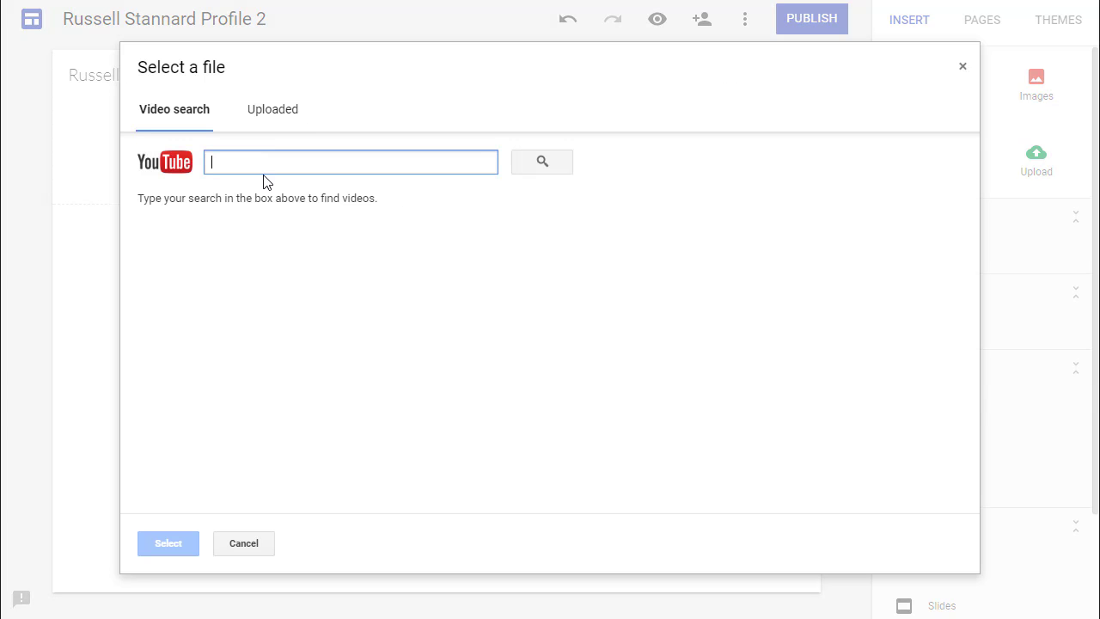
{"action": "type", "text": "Russell"}
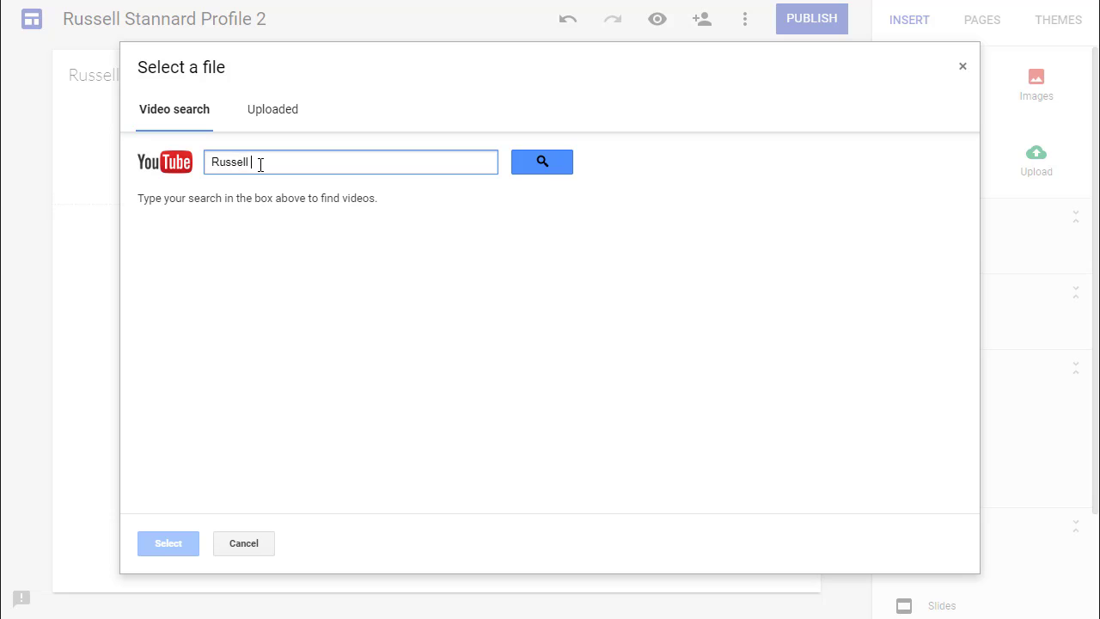
{"action": "type", "text": " Stannard"}
{"action": "key", "text": "Return"}
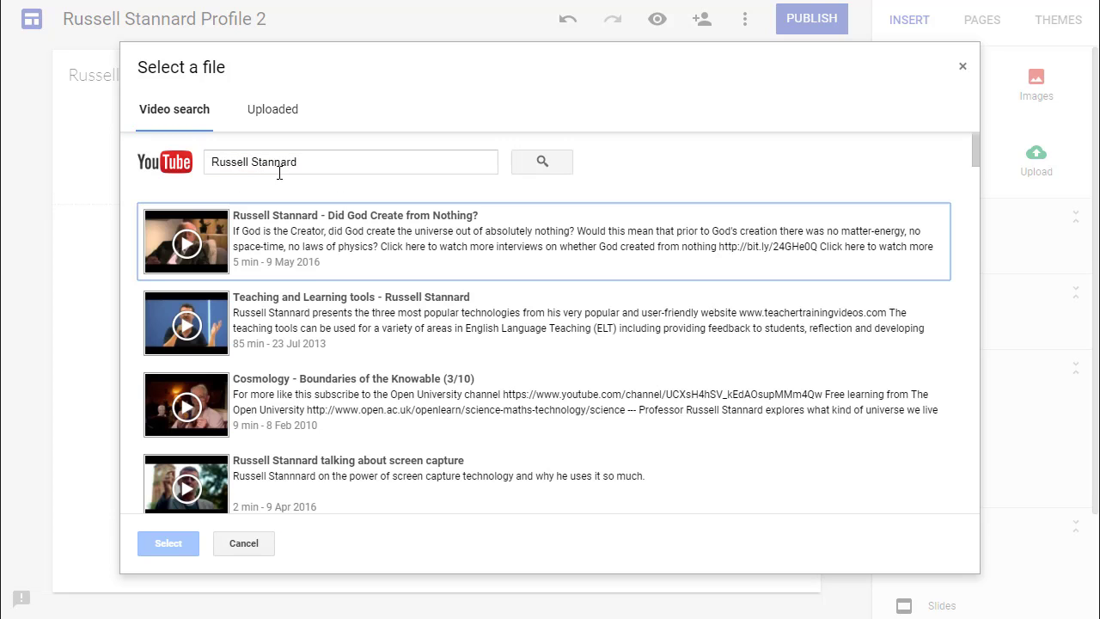
{"action": "left_click", "coordinate": [242, 308]}
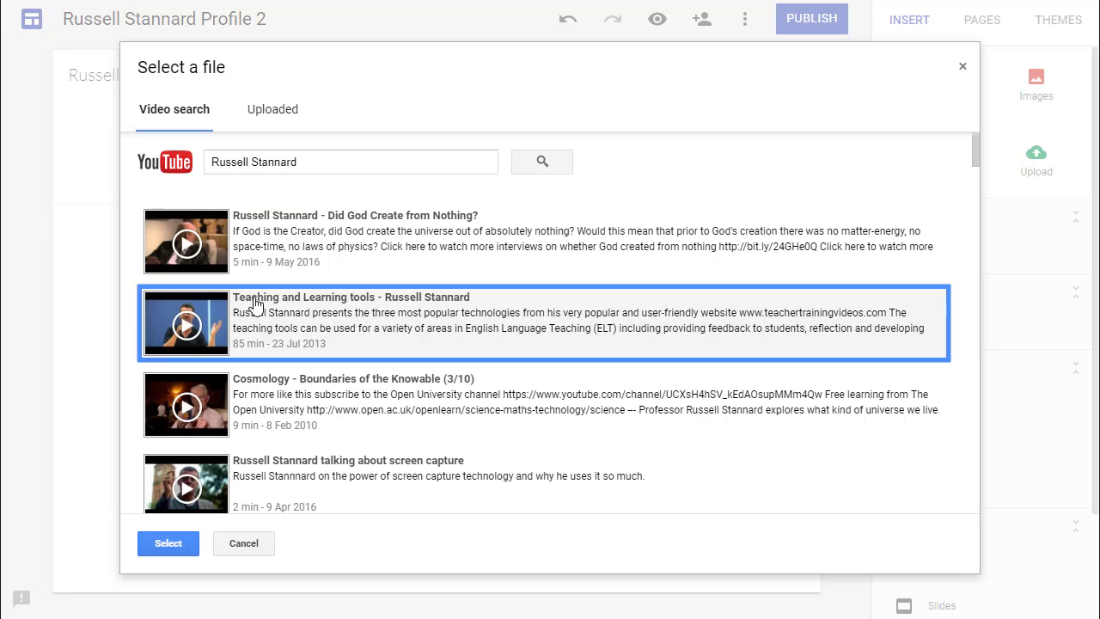
{"action": "left_click", "coordinate": [168, 543]}
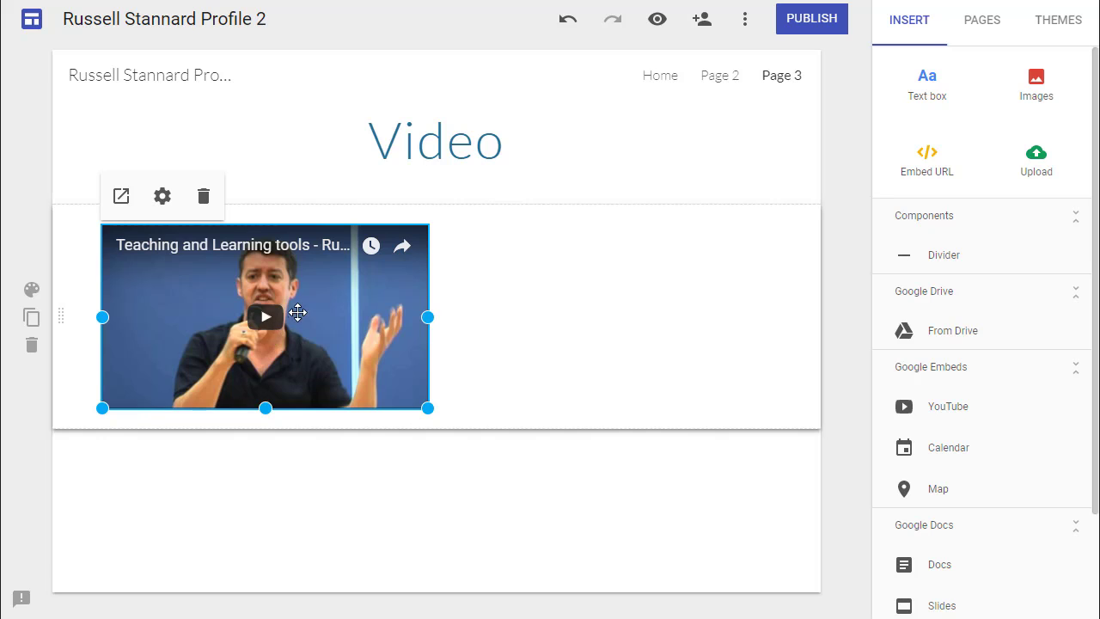
- Move the YouTube video to the centre of its section and enlarge it from its lower corner
{"action": "left_click_drag", "start_coordinate": [312, 312], "coordinate": [468, 297]}
{"action": "left_click", "coordinate": [580, 408]}
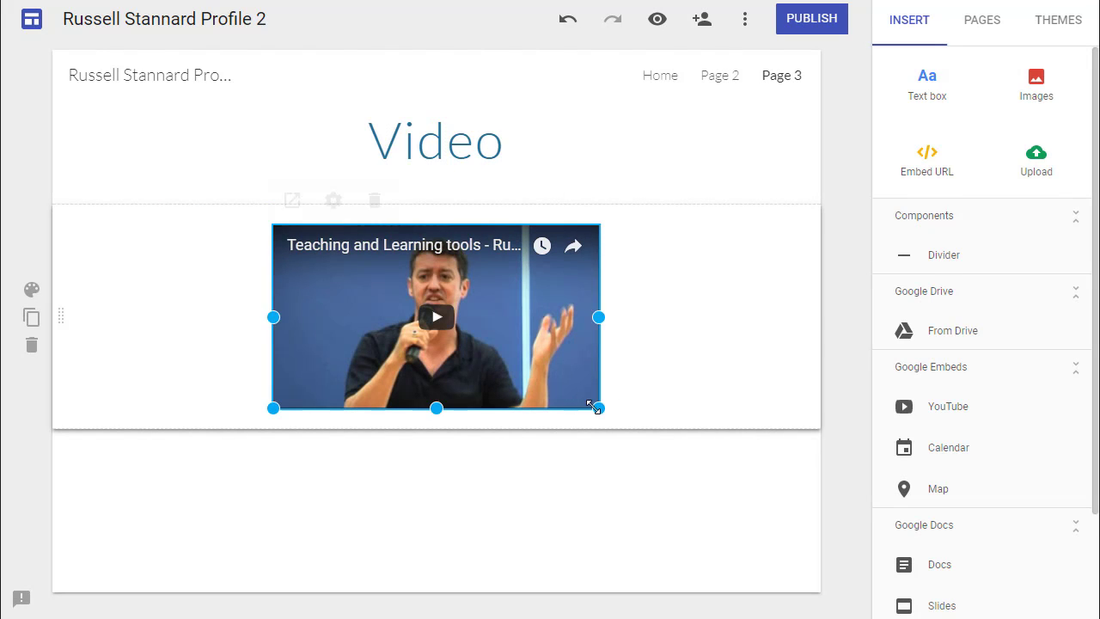
{"action": "left_click_drag", "start_coordinate": [600, 409], "coordinate": [653, 454]}
{"action": "left_click", "coordinate": [105, 498]}
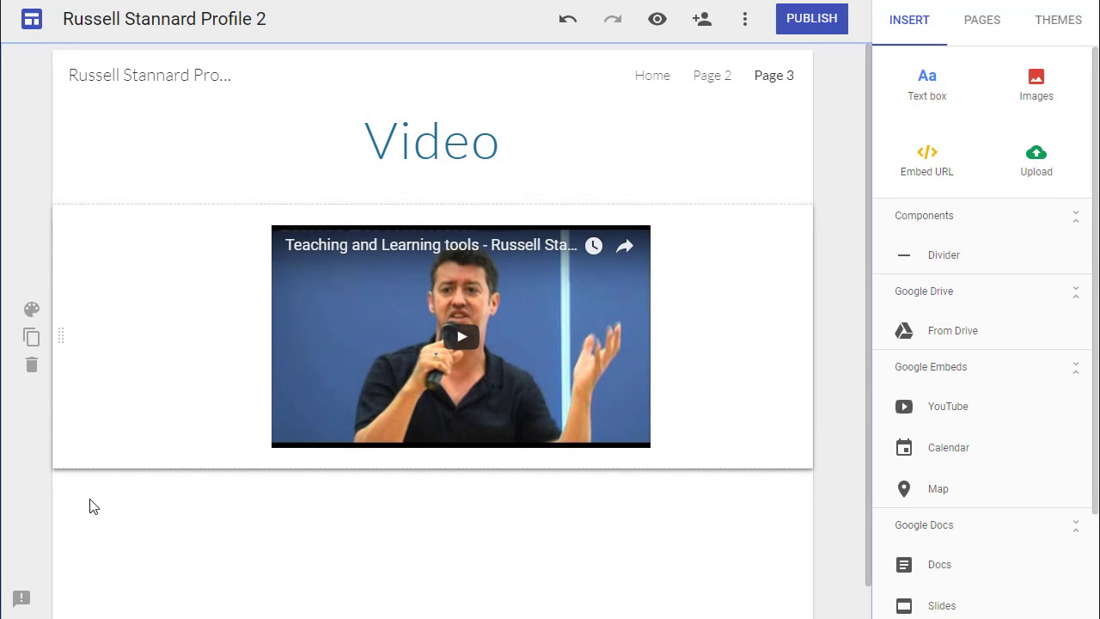
- Add a text box below the video with a caption reading the owner's first name followed by "presenting in India"
{"action": "left_click", "coordinate": [929, 78]}
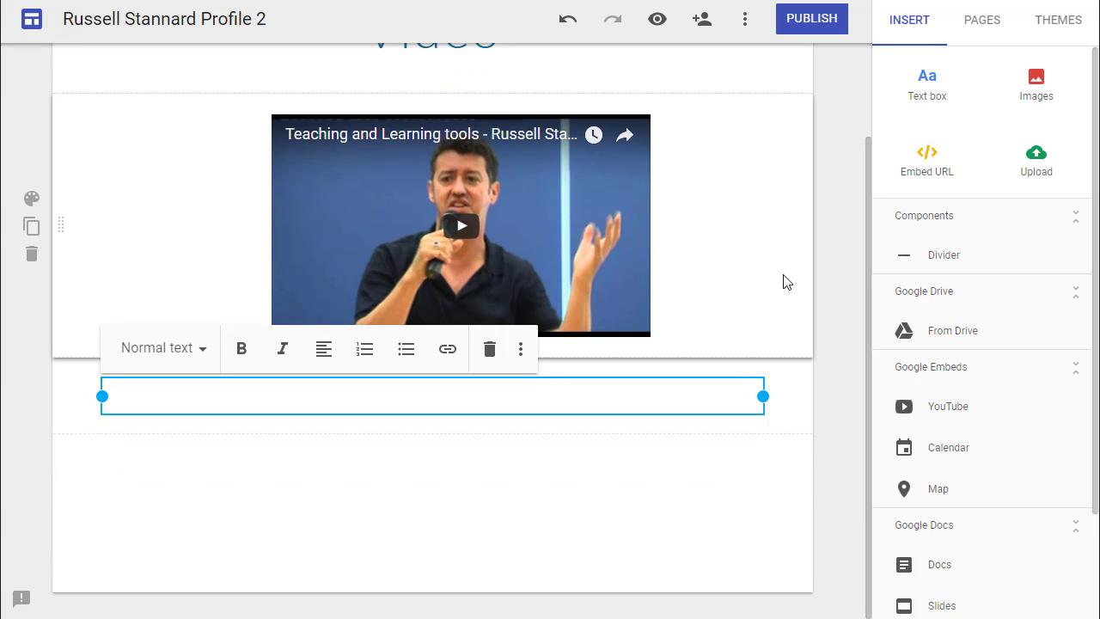
{"action": "type", "text": "Russell presenting in India"}
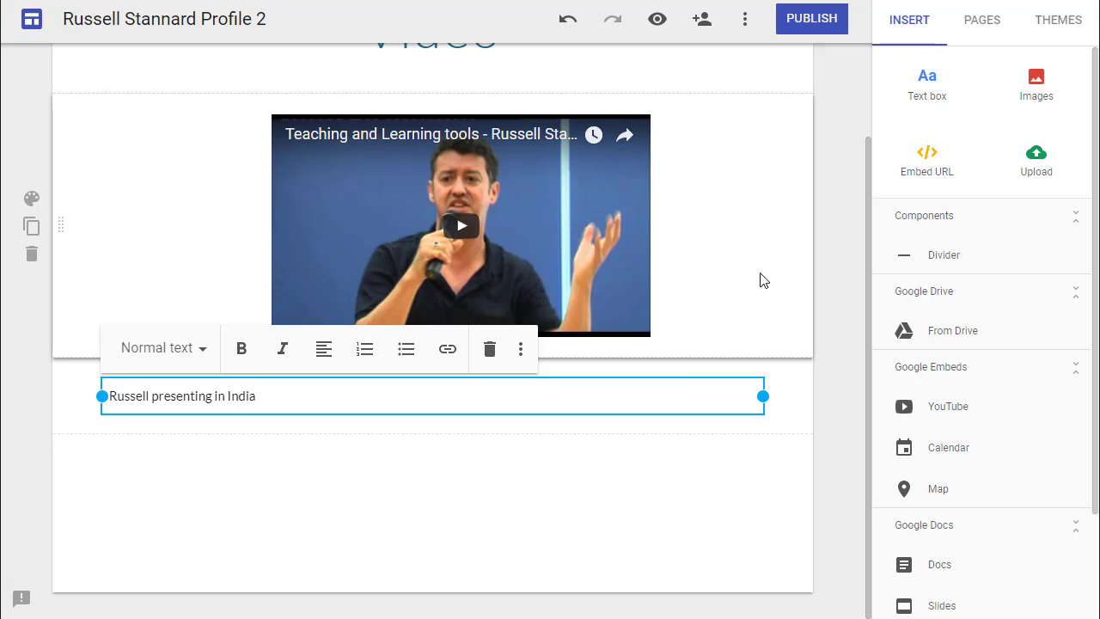
{"action": "left_click", "coordinate": [459, 481]}
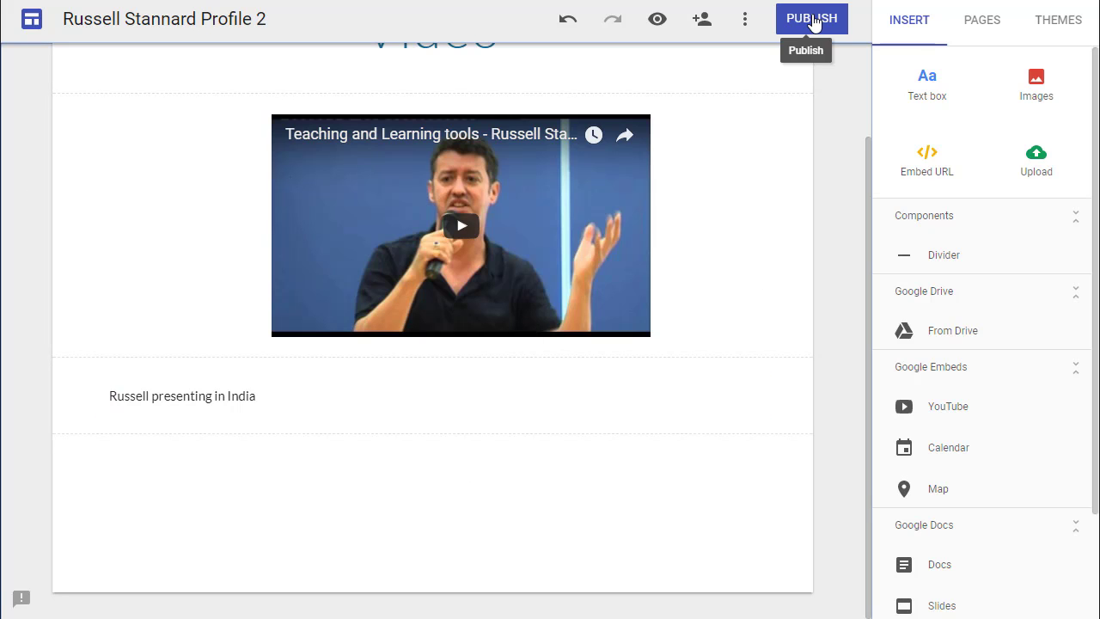
{"action": "scroll", "coordinate": [860, 229], "scroll_direction": "up", "scroll_amount": 3}
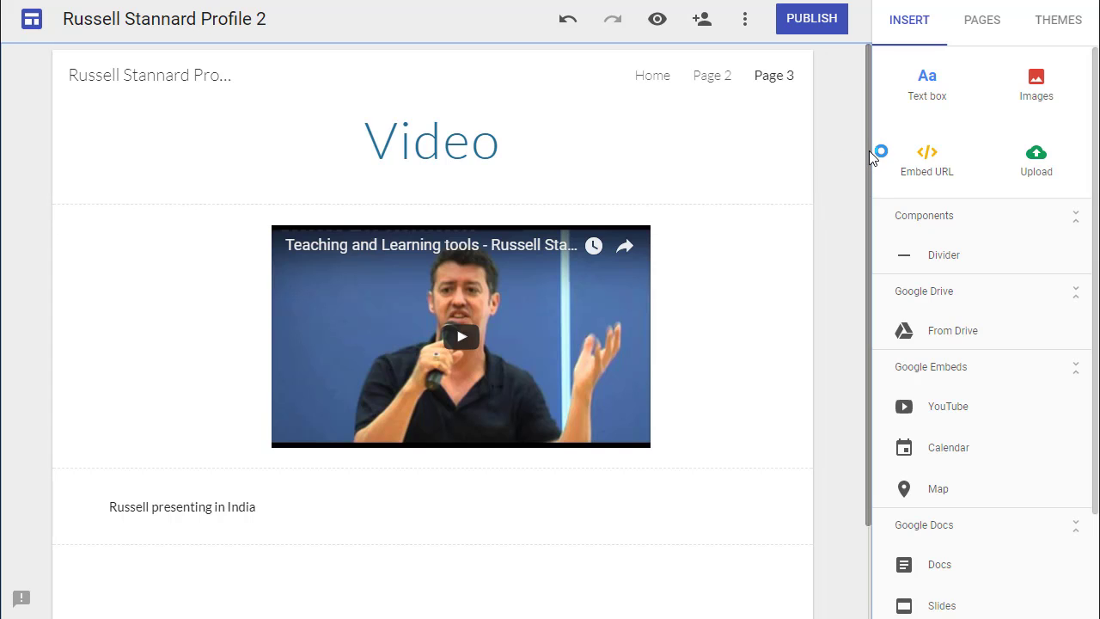
{"action": "scroll", "coordinate": [873, 258], "scroll_direction": "down", "scroll_amount": 2}
{"action": "scroll", "coordinate": [875, 262], "scroll_direction": "down", "scroll_amount": 1}
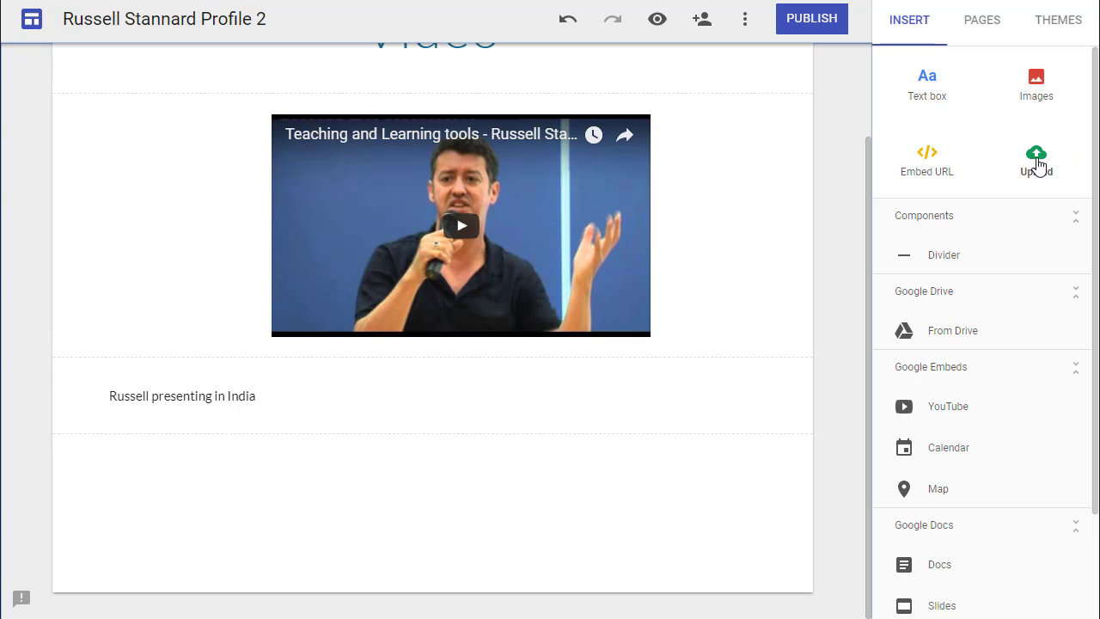
{"action": "left_click", "coordinate": [1036, 163]}
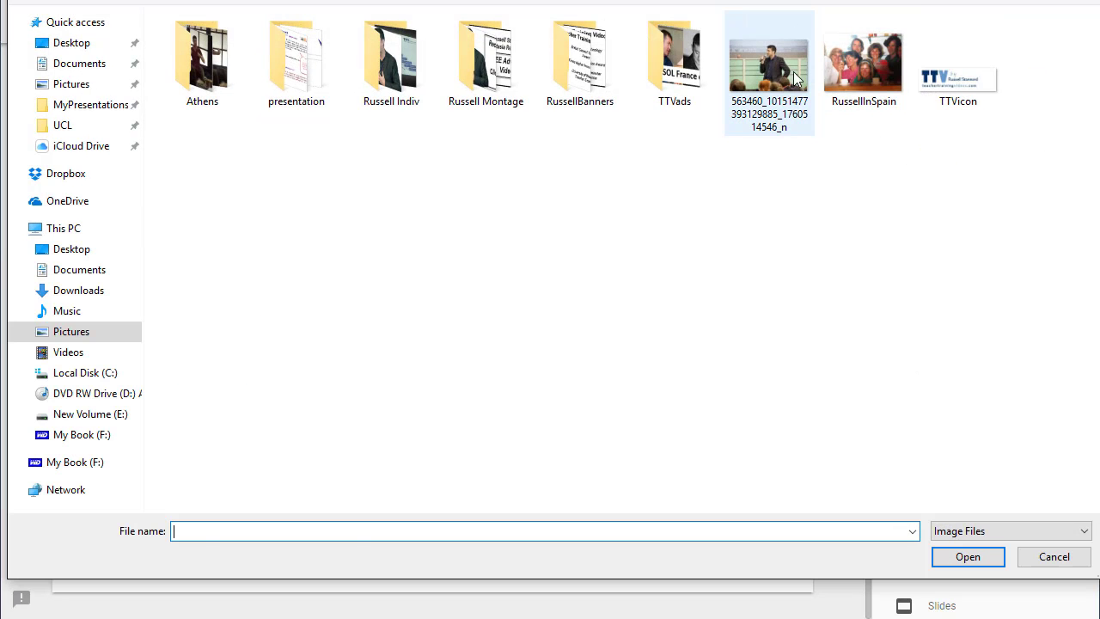
{"action": "left_click", "coordinate": [771, 75]}
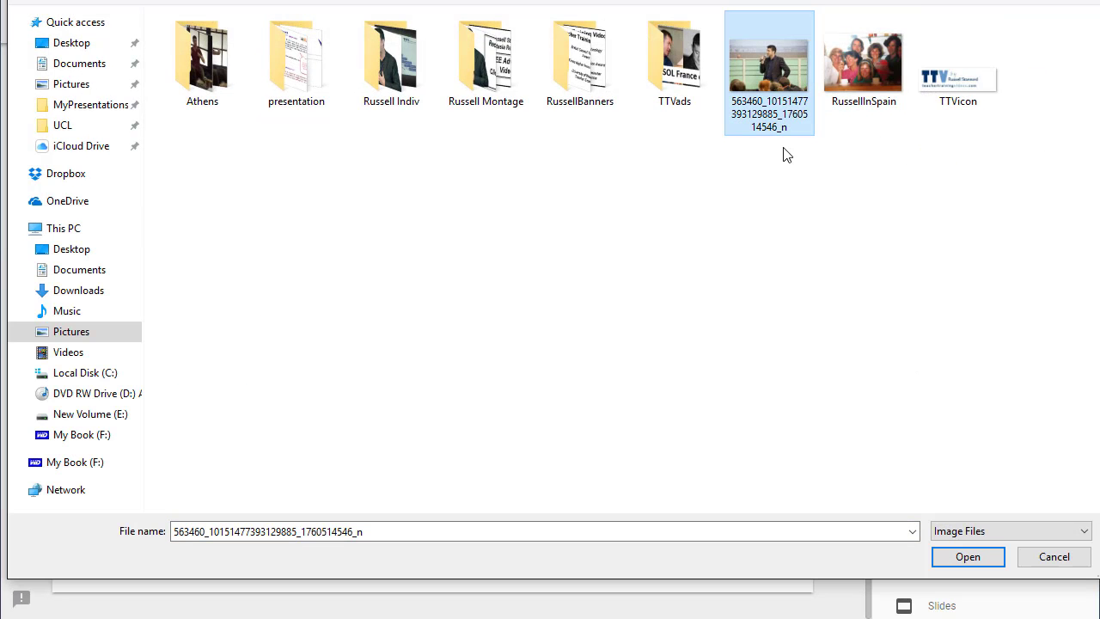
{"action": "left_click", "coordinate": [975, 564]}
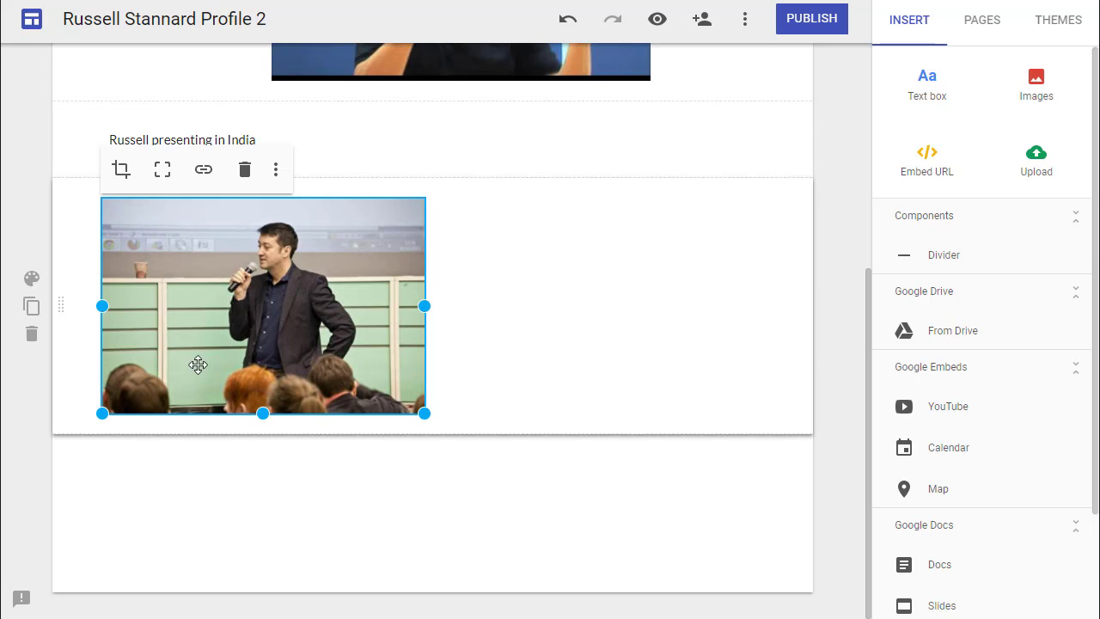
- Add a text box below the uploaded photo and paste in the "In 2015" paragraph copied from the owner's WordPress profile page
{"action": "left_click", "coordinate": [130, 511]}
{"action": "left_click", "coordinate": [926, 86]}
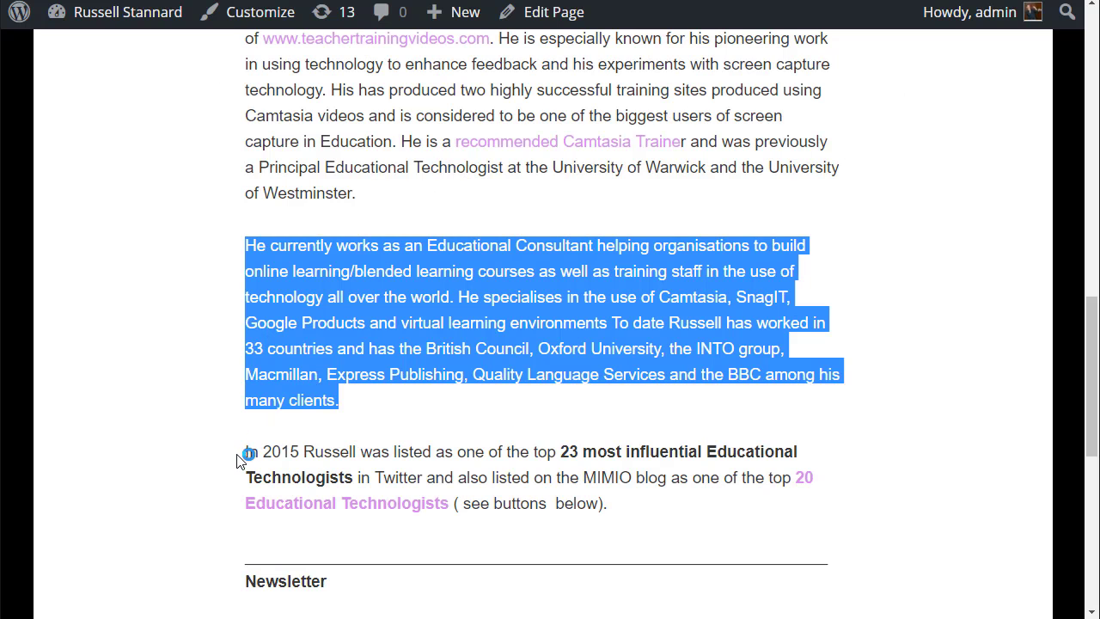
{"action": "left_click_drag", "start_coordinate": [245, 451], "coordinate": [648, 494]}
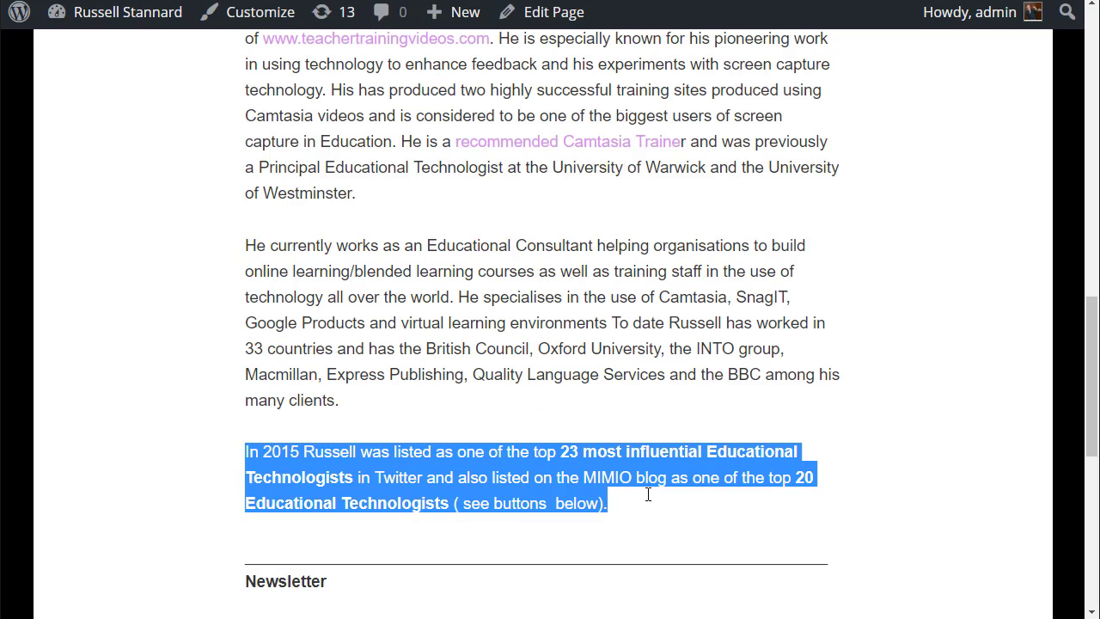
{"action": "right_click", "coordinate": [554, 466]}
{"action": "left_click", "coordinate": [584, 478]}
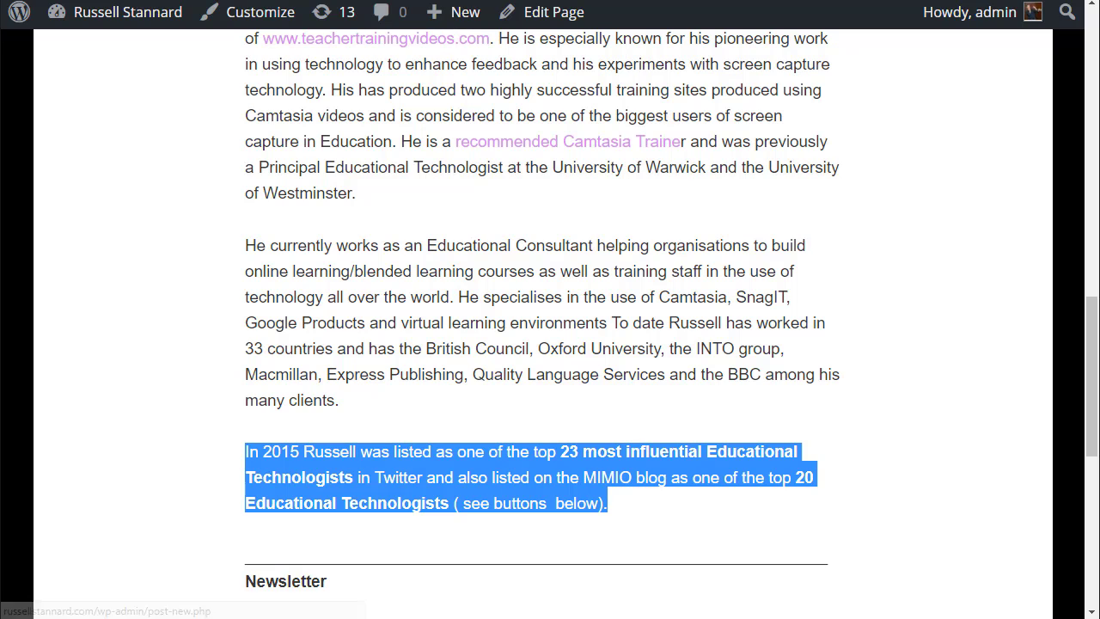
{"action": "left_click", "coordinate": [258, 390]}
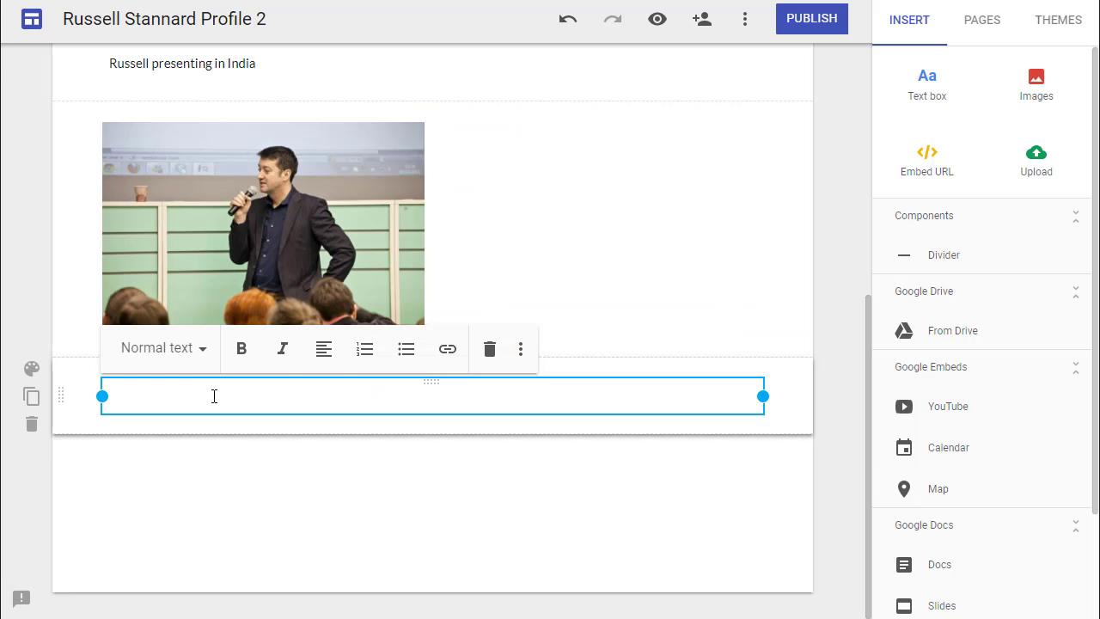
{"action": "key", "text": "ctrl+v"}
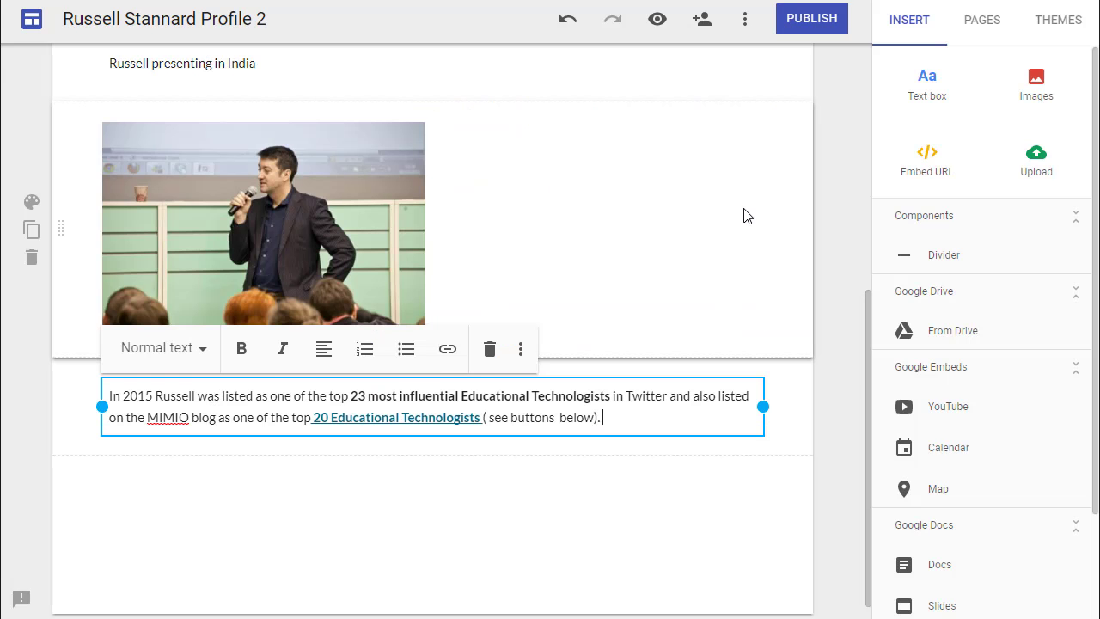
- Review the site's Home page, Page 2 and Page 3 in turn
{"action": "scroll", "coordinate": [868, 319], "scroll_direction": "up", "scroll_amount": 2}
{"action": "scroll", "coordinate": [870, 129], "scroll_direction": "up", "scroll_amount": 3}
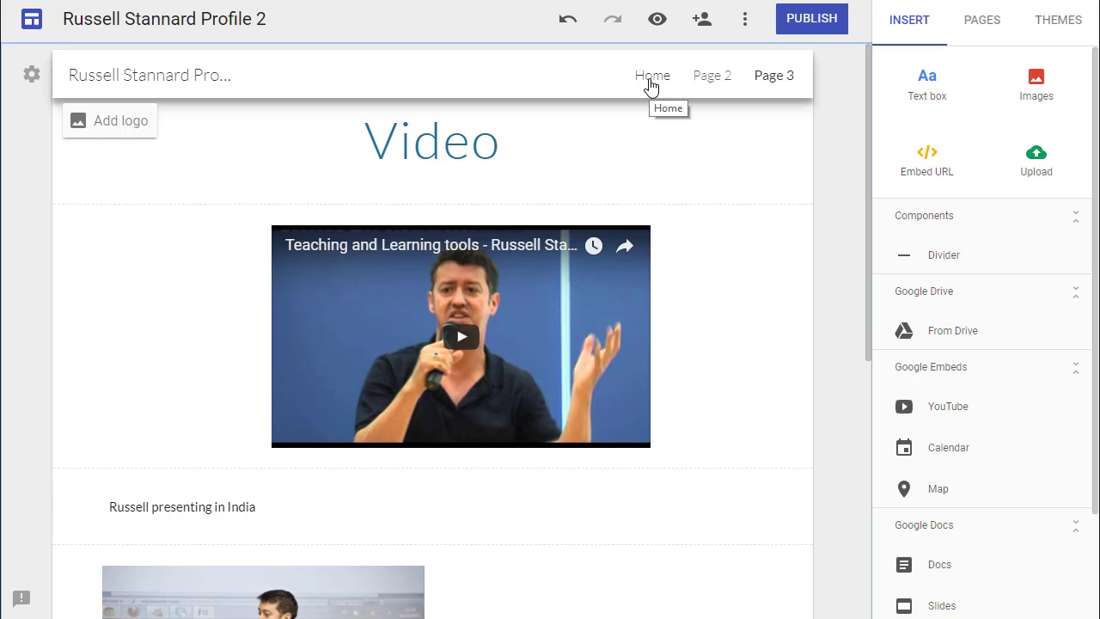
{"action": "left_click", "coordinate": [652, 86]}
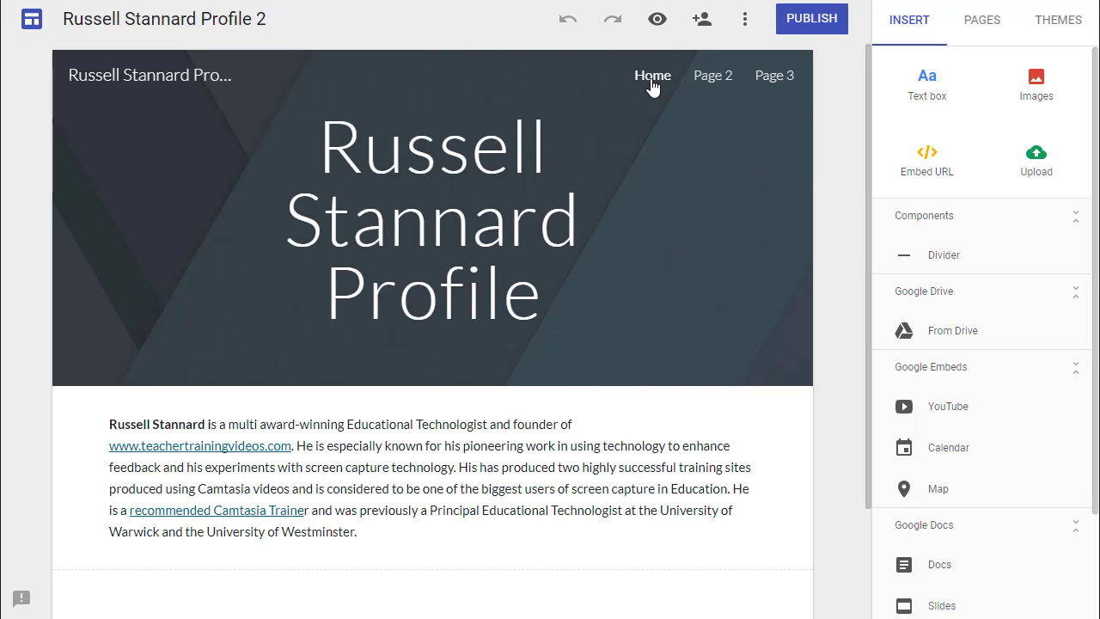
{"action": "left_click", "coordinate": [703, 82]}
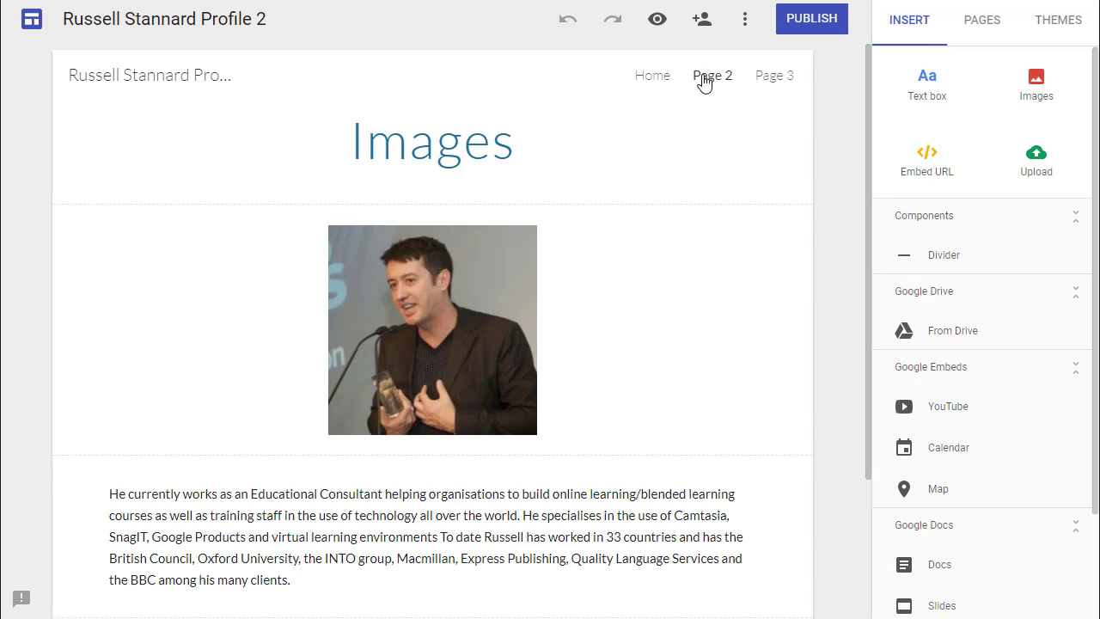
{"action": "left_click", "coordinate": [765, 83]}
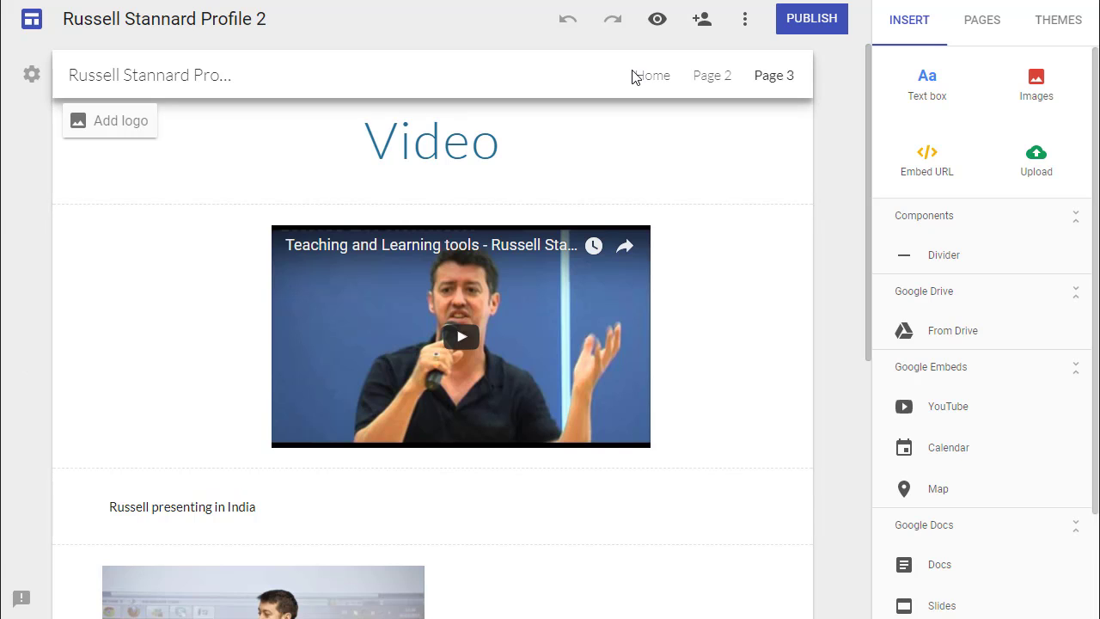
- Start publishing the site and enter a site location made of the owner's full name followed by "profile2"
{"action": "left_click", "coordinate": [813, 28]}
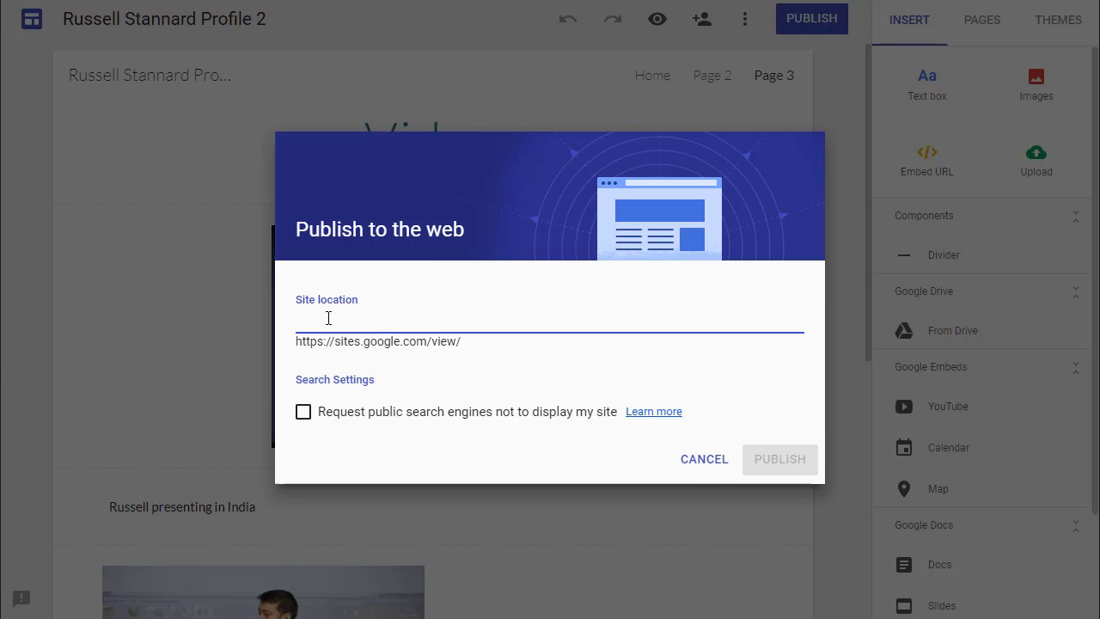
{"action": "type", "text": "russell"}
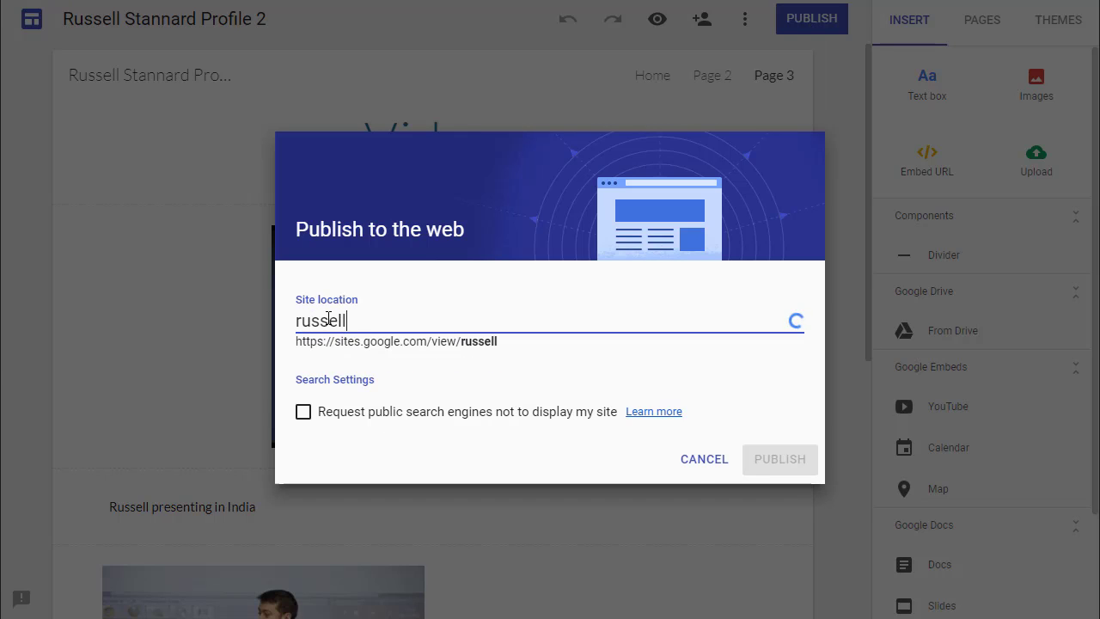
{"action": "type", "text": "stannardpo"}
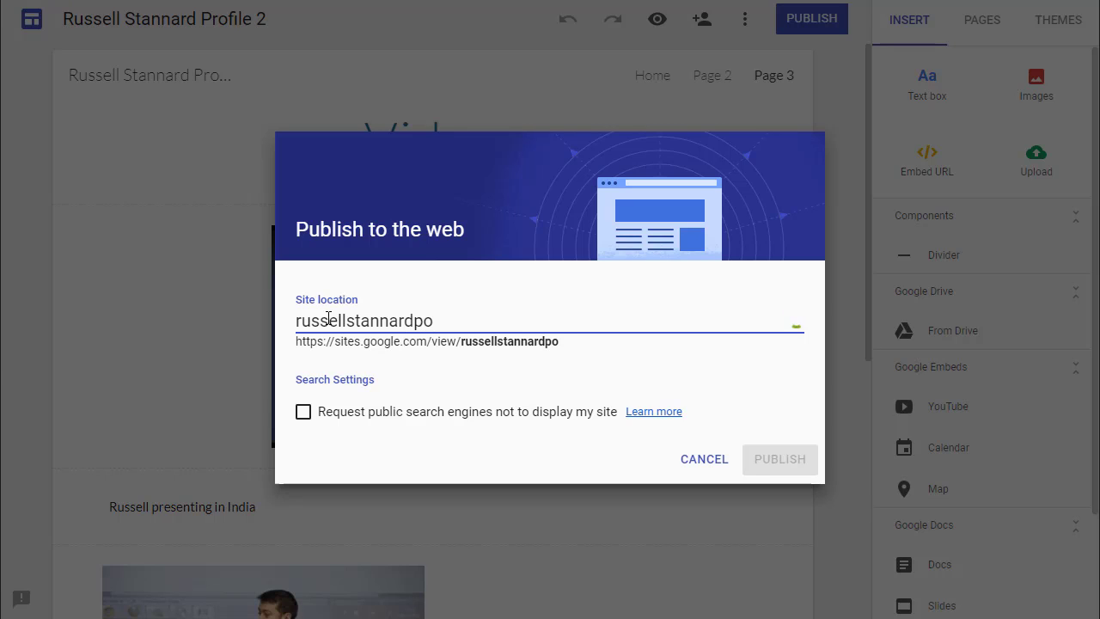
{"action": "key", "text": "BackSpace"}
{"action": "type", "text": "rofile2"}
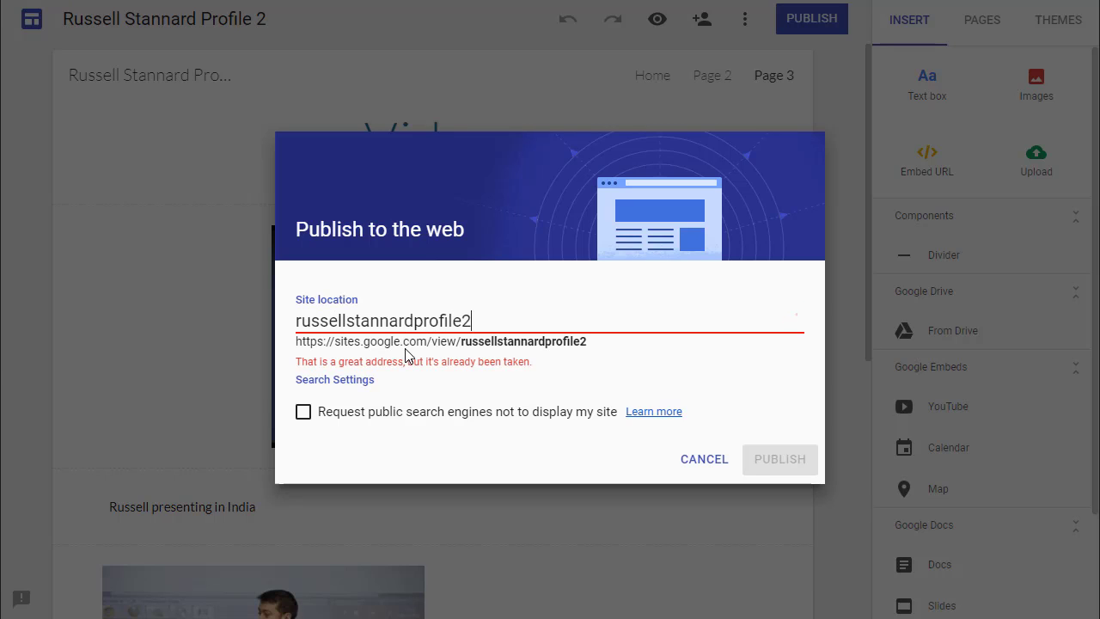
- Publish the site with the location ending in "profile3" and a request that public search engines not display it
{"action": "left_click", "coordinate": [303, 414]}
{"action": "left_click", "coordinate": [478, 322]}
{"action": "key", "text": "BackSpace"}
{"action": "type", "text": "3"}
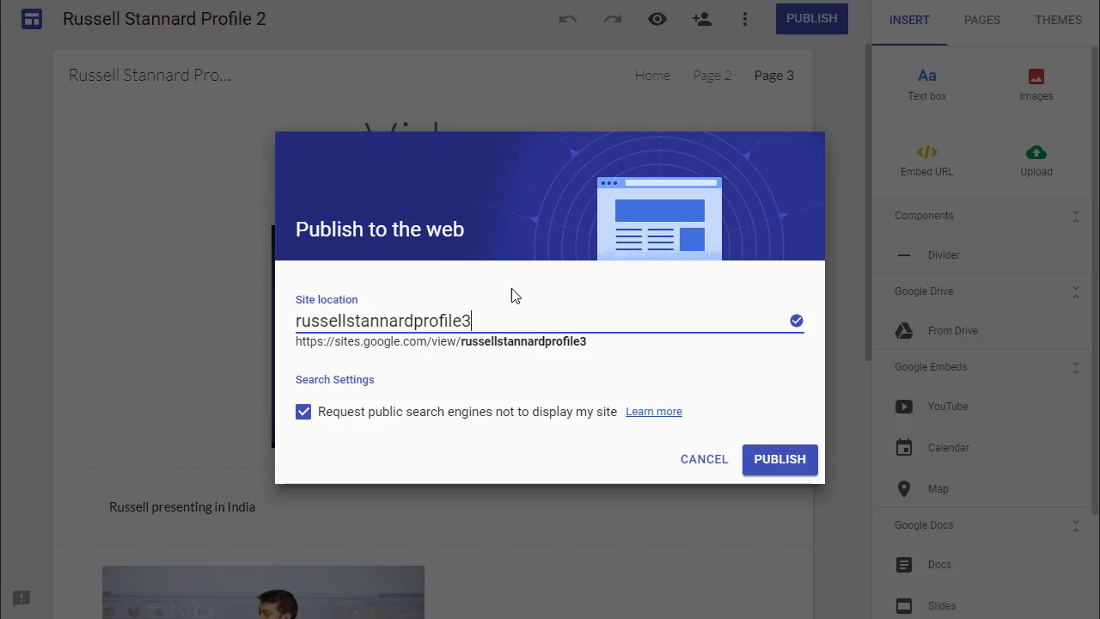
{"action": "left_click", "coordinate": [771, 466]}
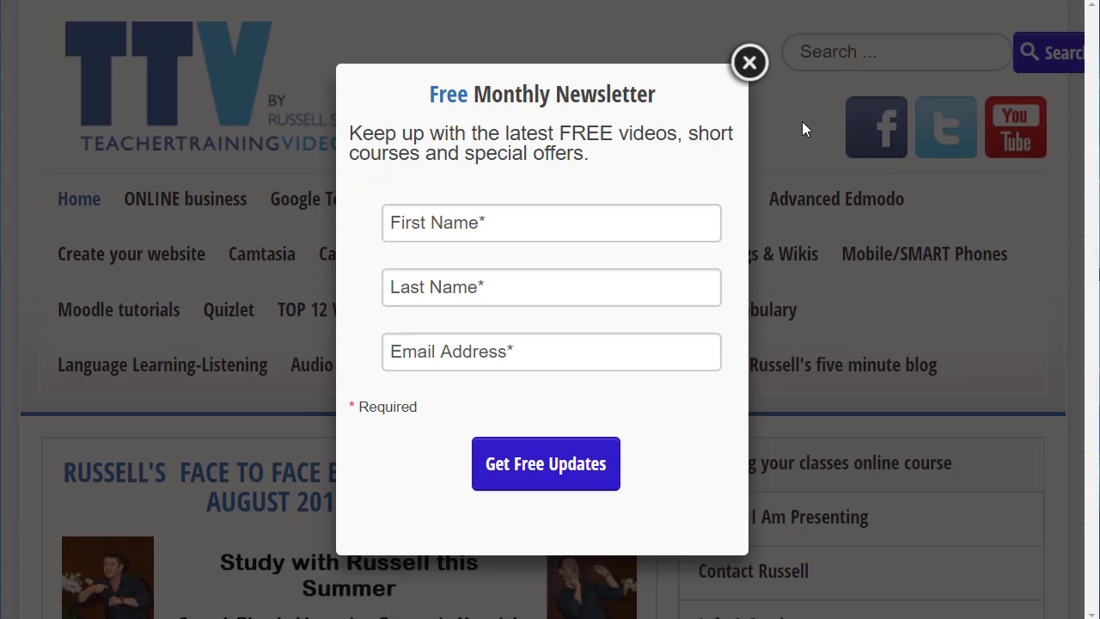
- On teachertrainingvideos.com, open the Top 12 Videos page and dismiss the newsletter pop-ups
{"action": "left_click", "coordinate": [749, 62]}
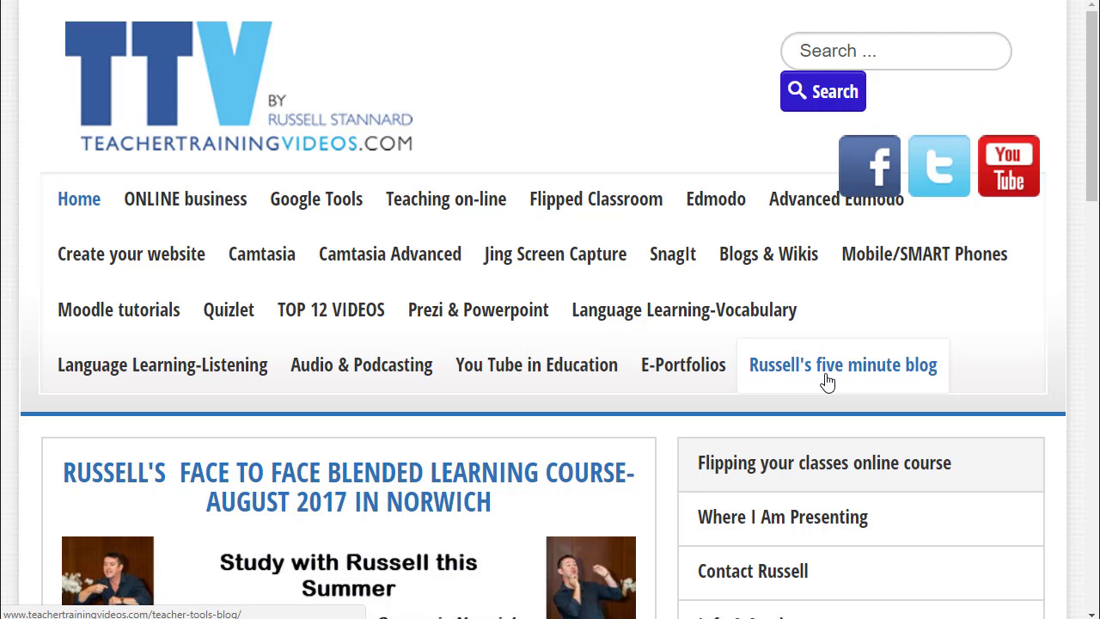
{"action": "left_click", "coordinate": [352, 318]}
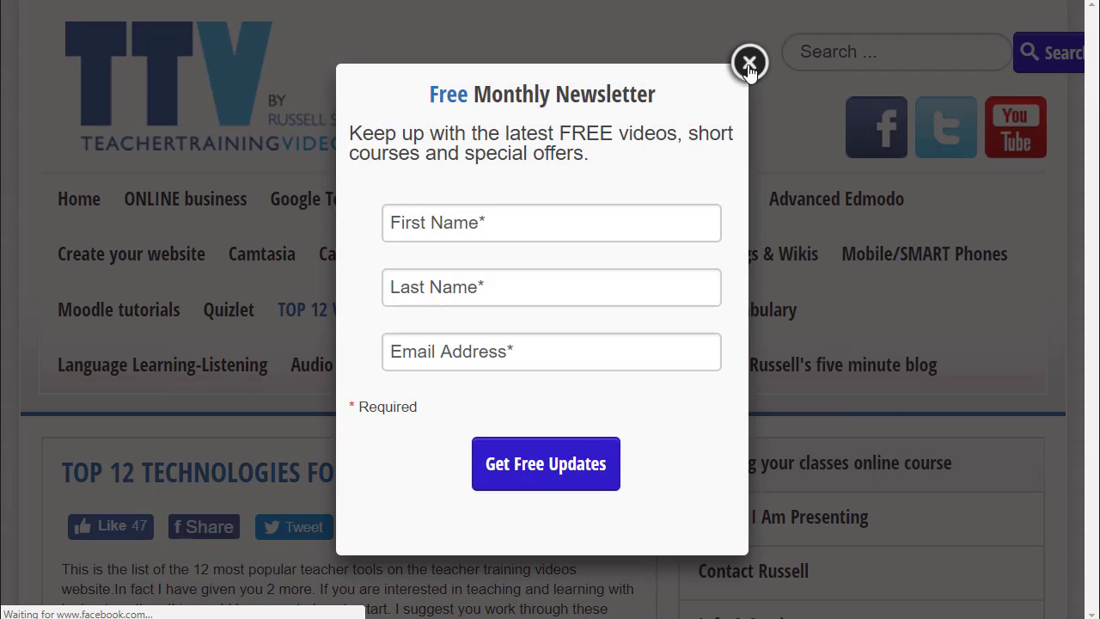
{"action": "left_click", "coordinate": [748, 62]}
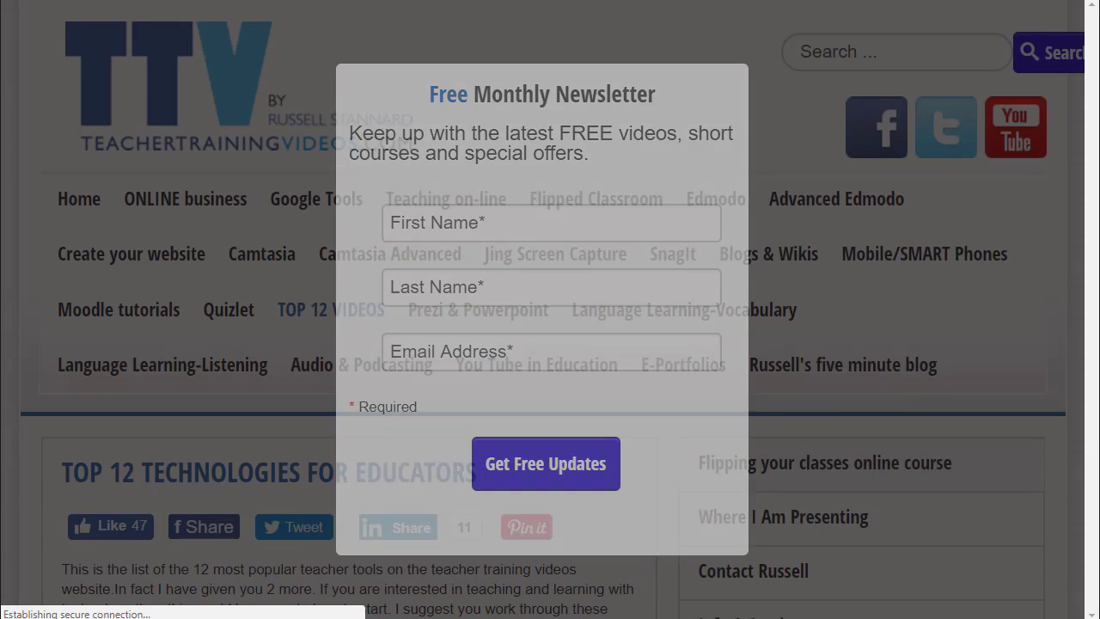
- Open the SnagIt entry from the Top 12 list, pause its introduction video, and return to the start of the page
{"action": "scroll", "coordinate": [1094, 65], "scroll_direction": "down", "scroll_amount": 3}
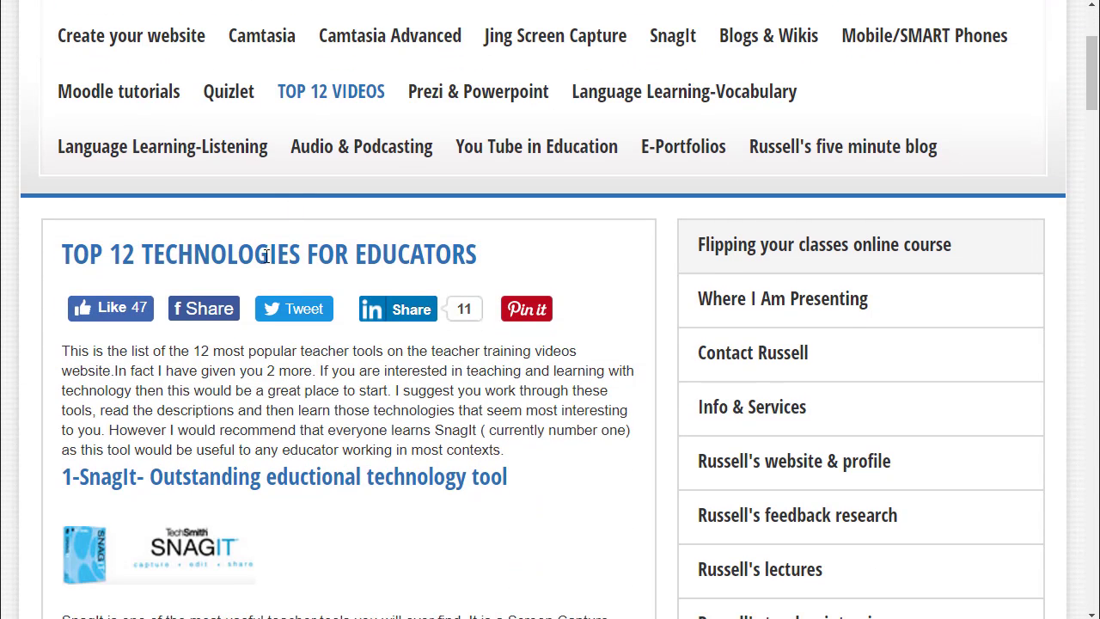
{"action": "left_click", "coordinate": [174, 486]}
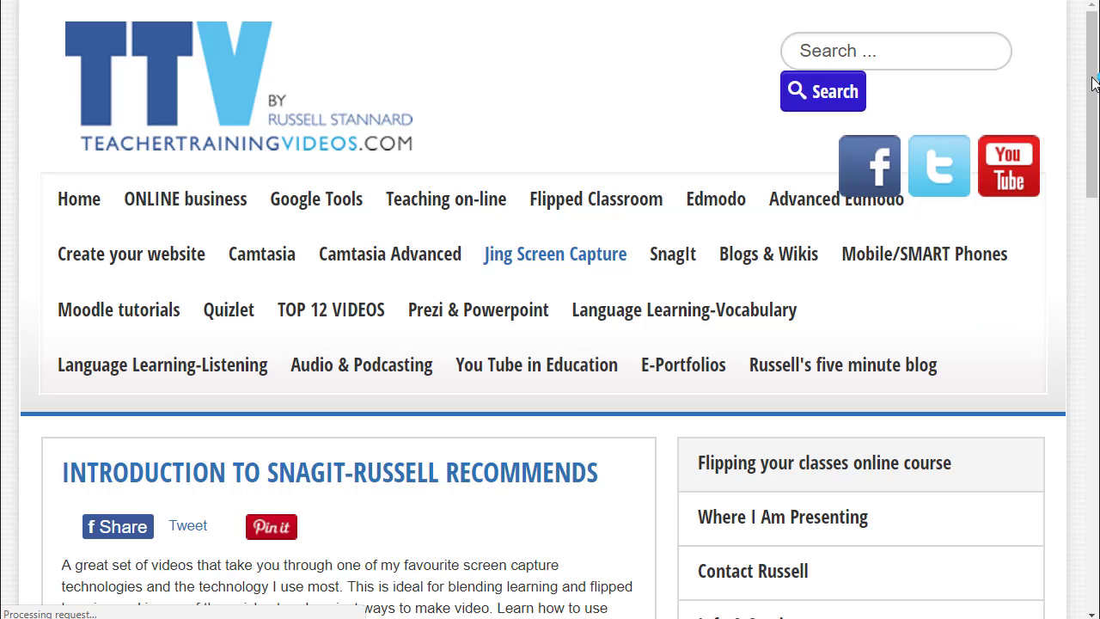
{"action": "left_click_drag", "start_coordinate": [1094, 96], "coordinate": [1084, 391]}
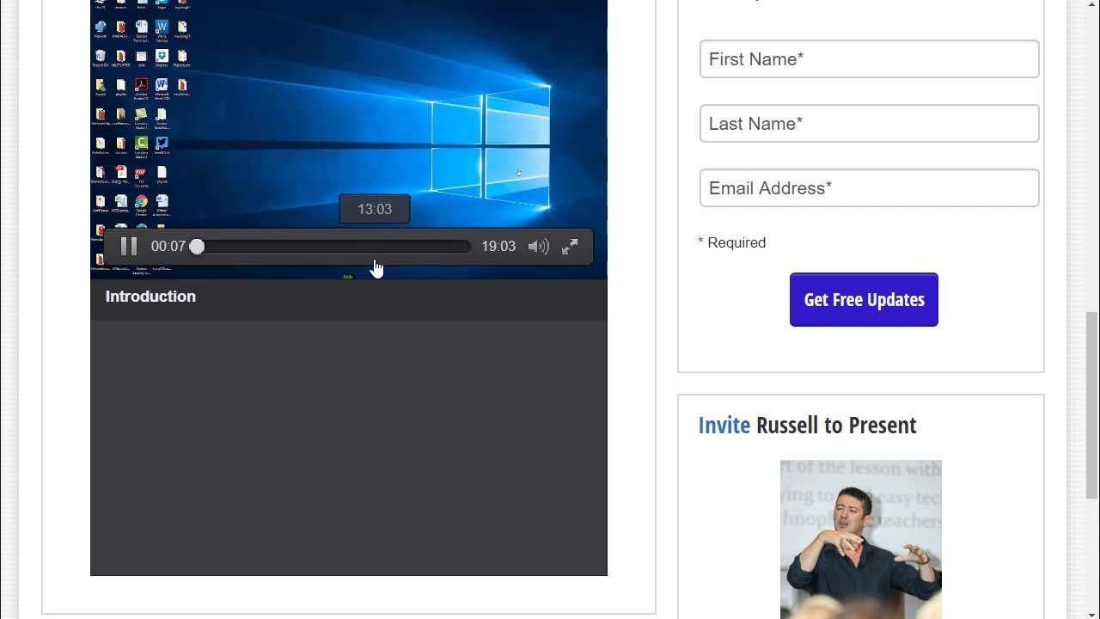
{"action": "left_click", "coordinate": [125, 247]}
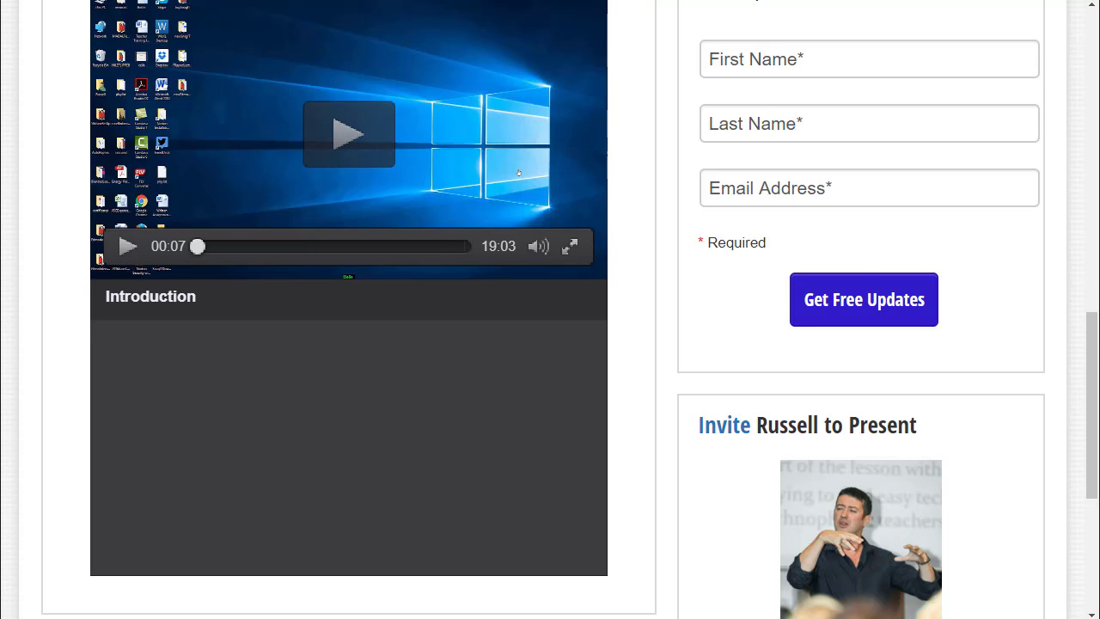
{"action": "left_click_drag", "start_coordinate": [1092, 359], "coordinate": [1039, 44]}
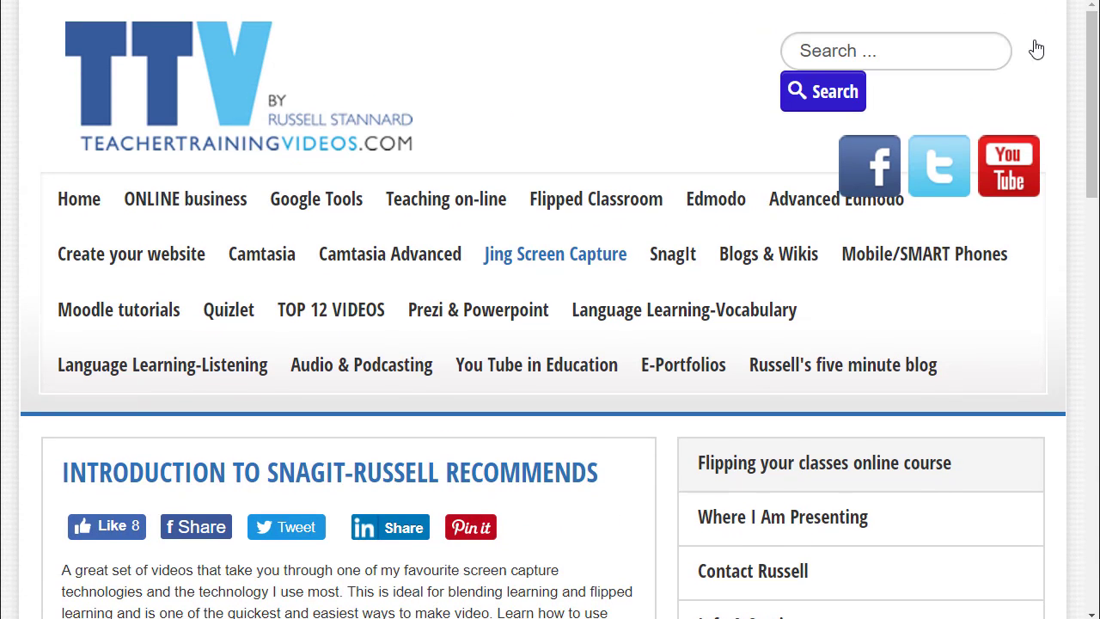